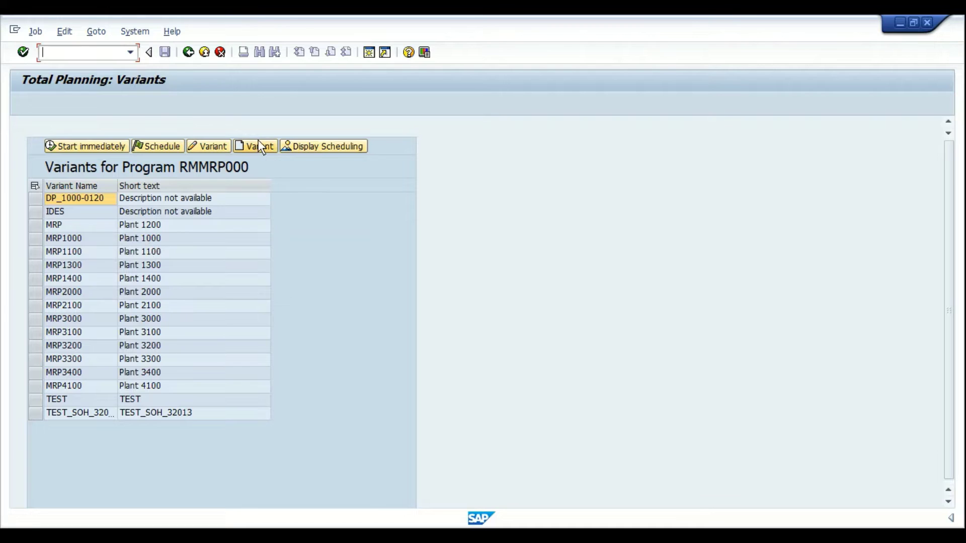
- Create a variant named PLANT1000 for program RMMRP000 and assign it to all selection screens
left_click(253, 146)
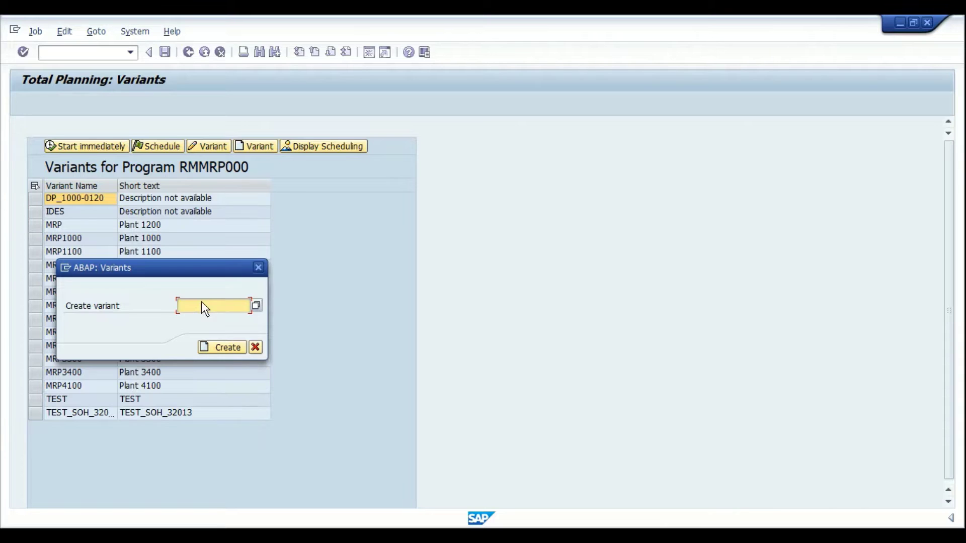
type("nE")
key("BackSpace")
key("BackSpace")
type("NE")
left_click(227, 347)
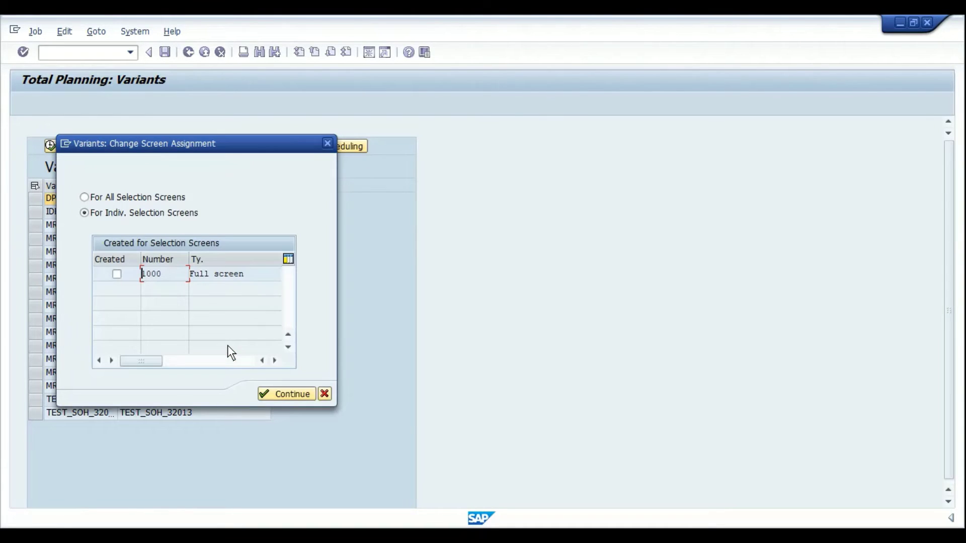
left_click(103, 196)
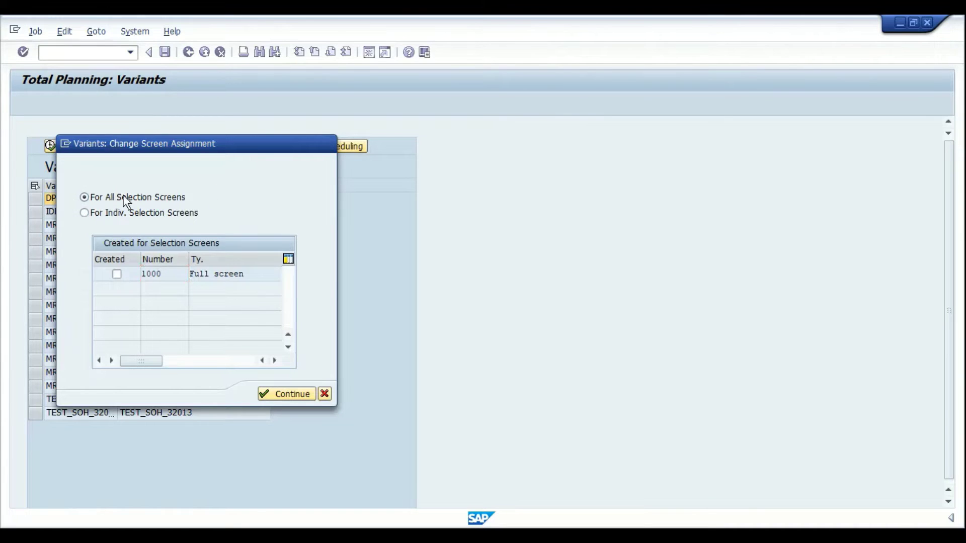
left_click(276, 394)
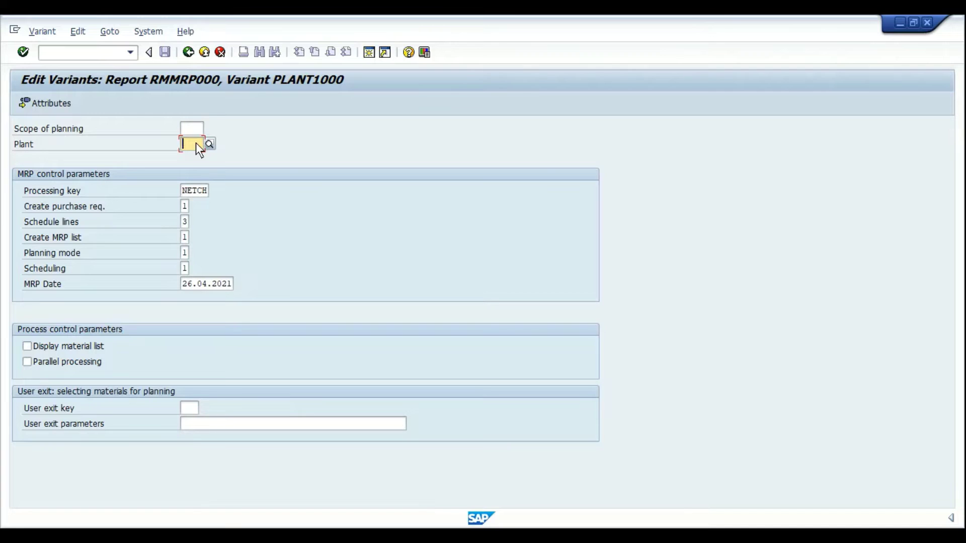
- Set the variant's plant to 1000 and choose creation indicator 1, Purchase requisitions, for creating purchase requisitions
key("Tab")
left_click(187, 208)
key("F4")
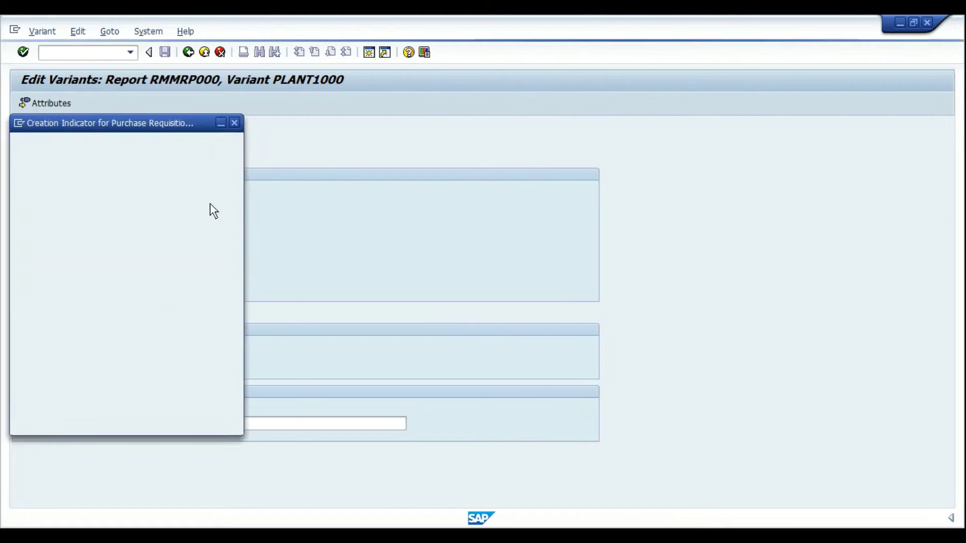
left_click_drag(160, 124, 435, 155)
left_click(410, 216)
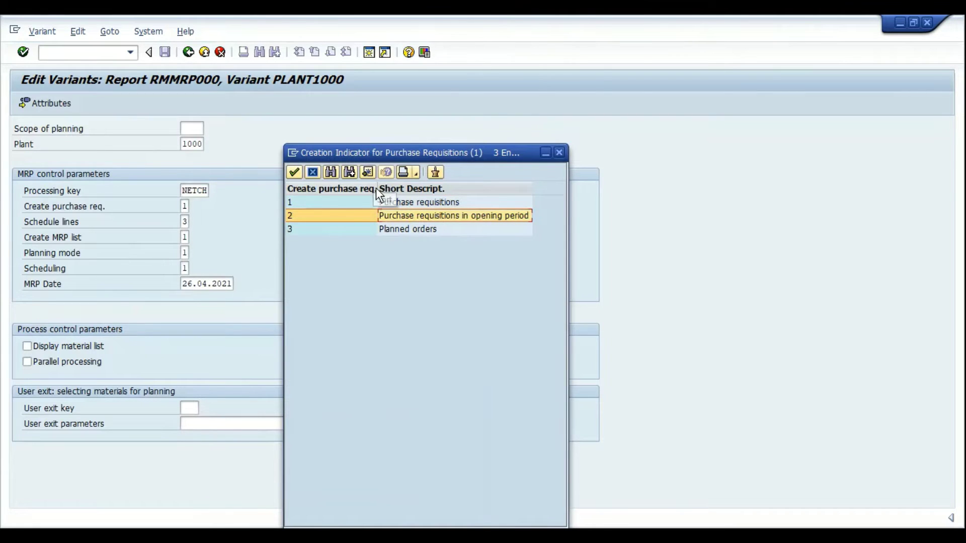
left_click(296, 205)
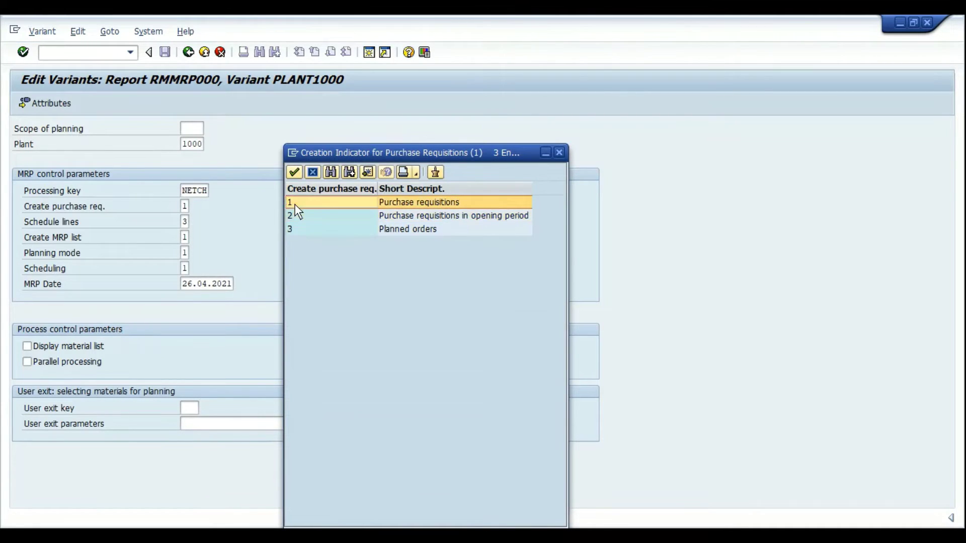
double_click(295, 205)
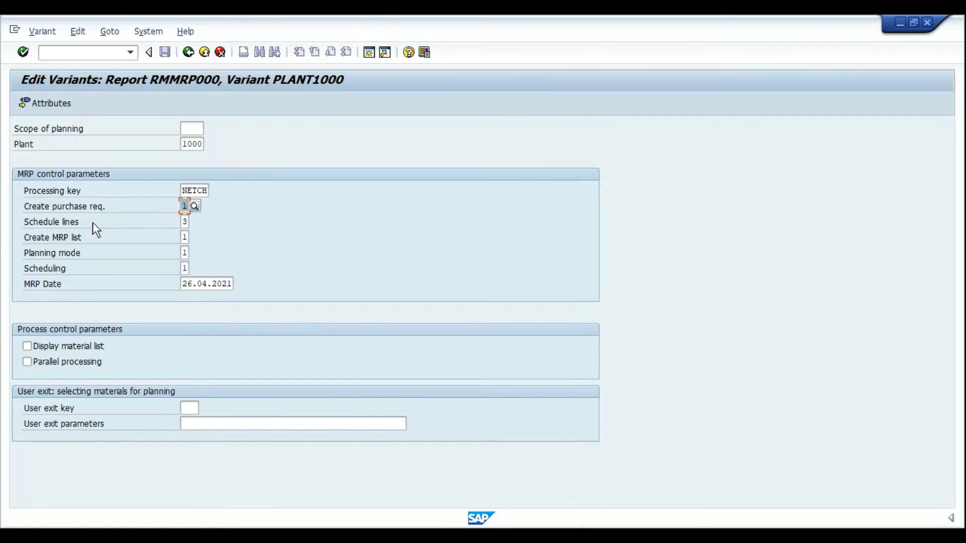
left_click(185, 238)
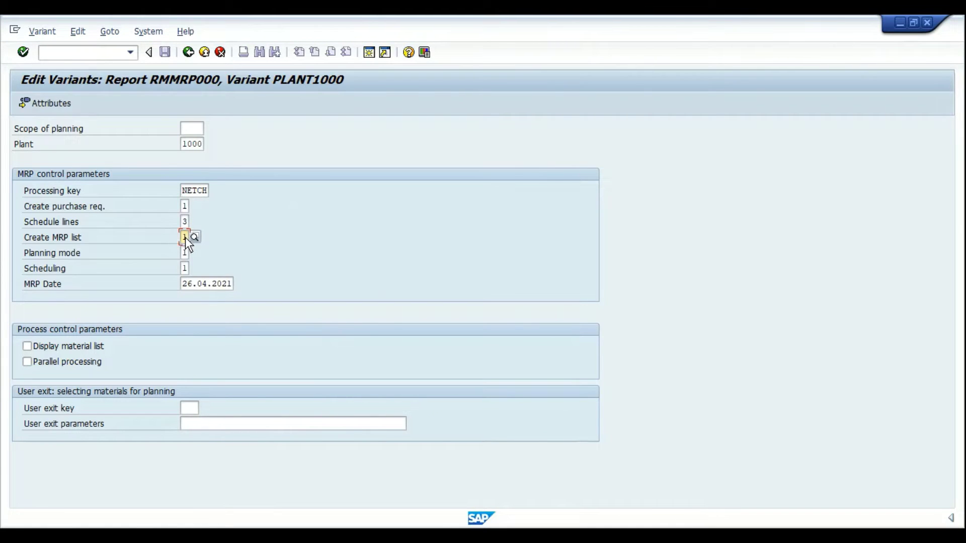
left_click(184, 265)
- Enter PLANT 1000 as the description in the variant's attributes and save the variant
left_click(65, 102)
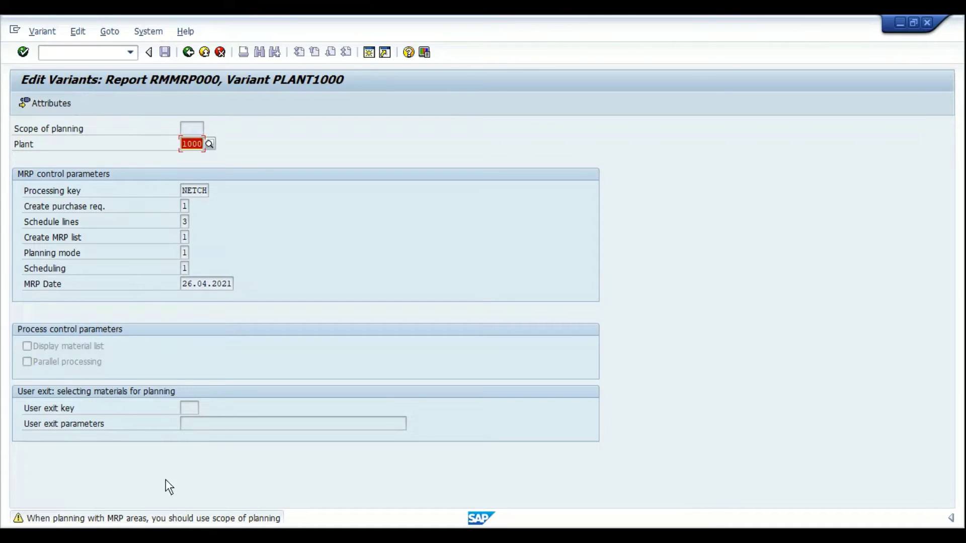
key("Return")
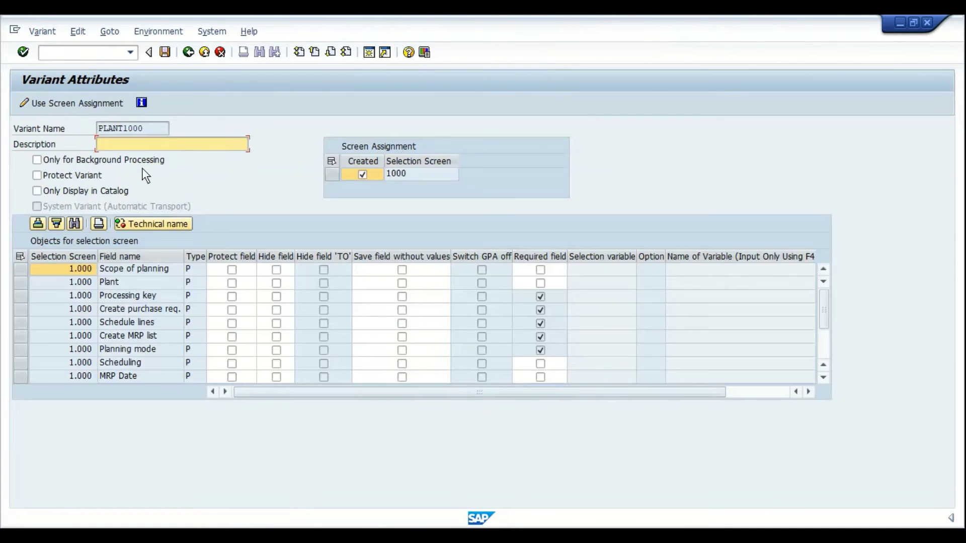
type("PLANT 1000")
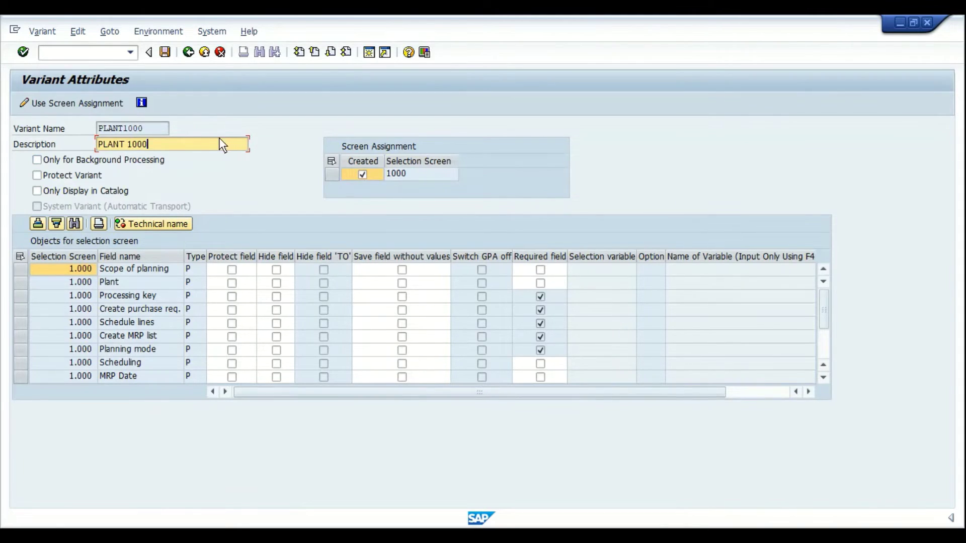
left_click(166, 53)
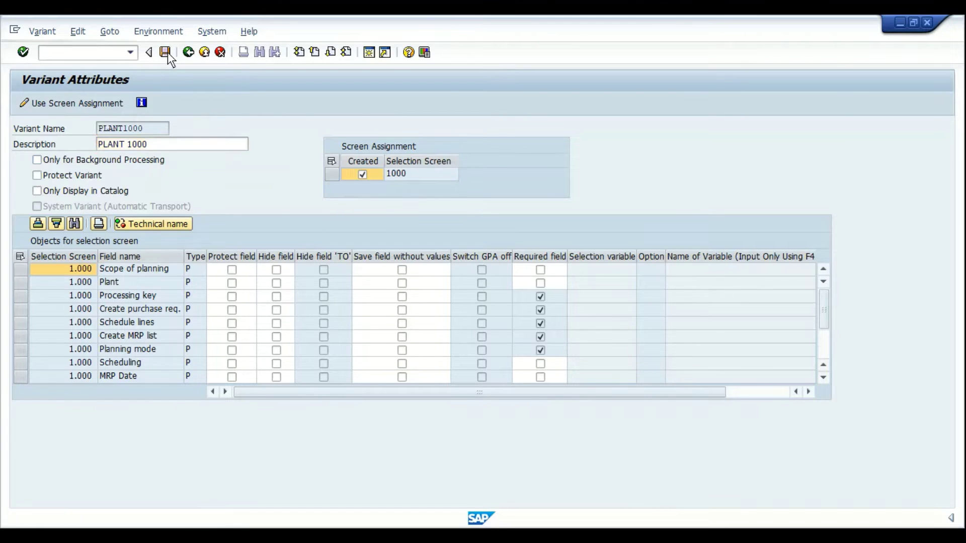
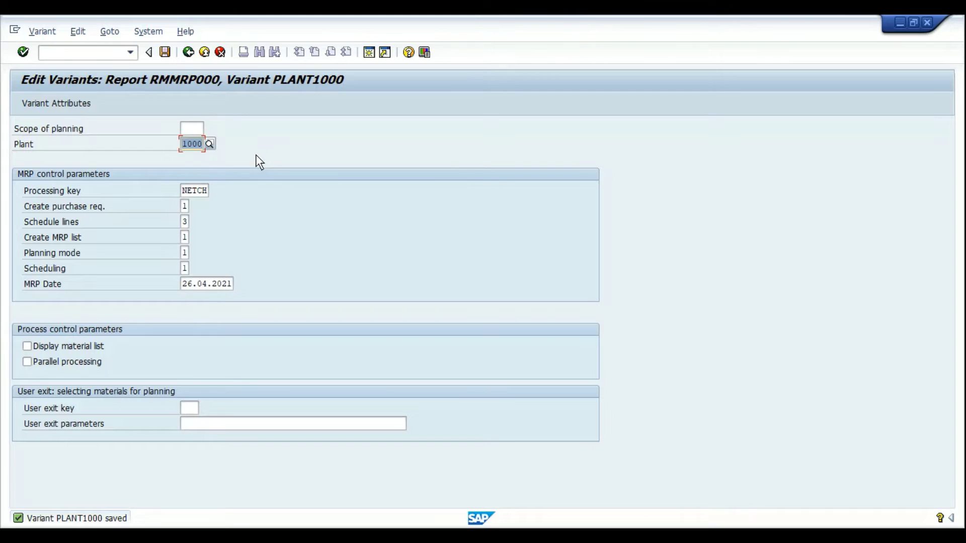
- Open transaction OM0E and add a new planning scope SP3 with the description MULTIPLE PLANTS
key("ctrl+slash")
type("/")
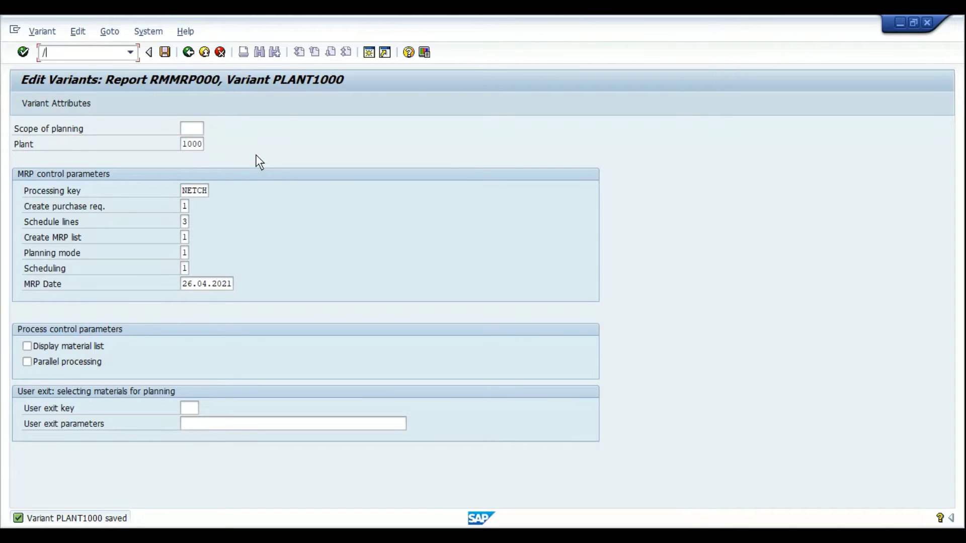
type("NOM0E")
key("Return")
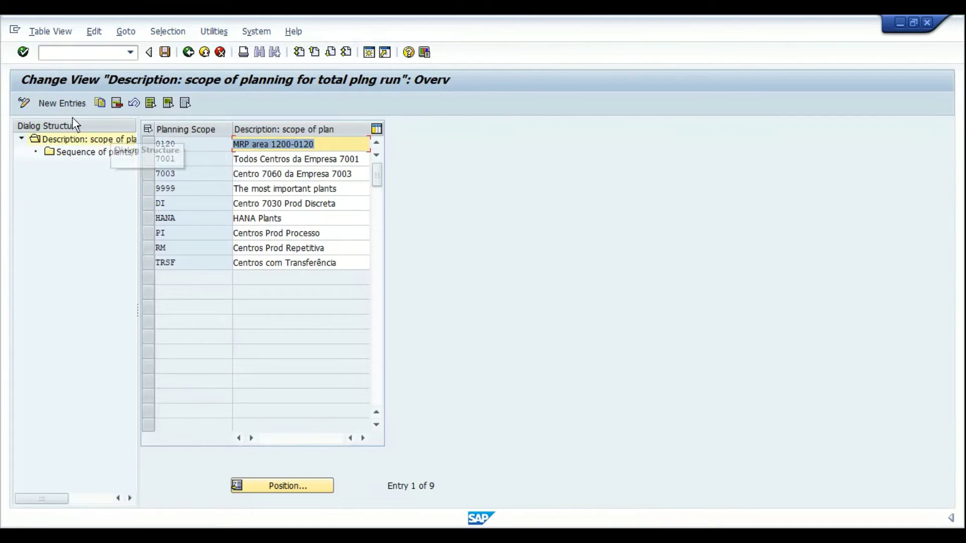
left_click(65, 104)
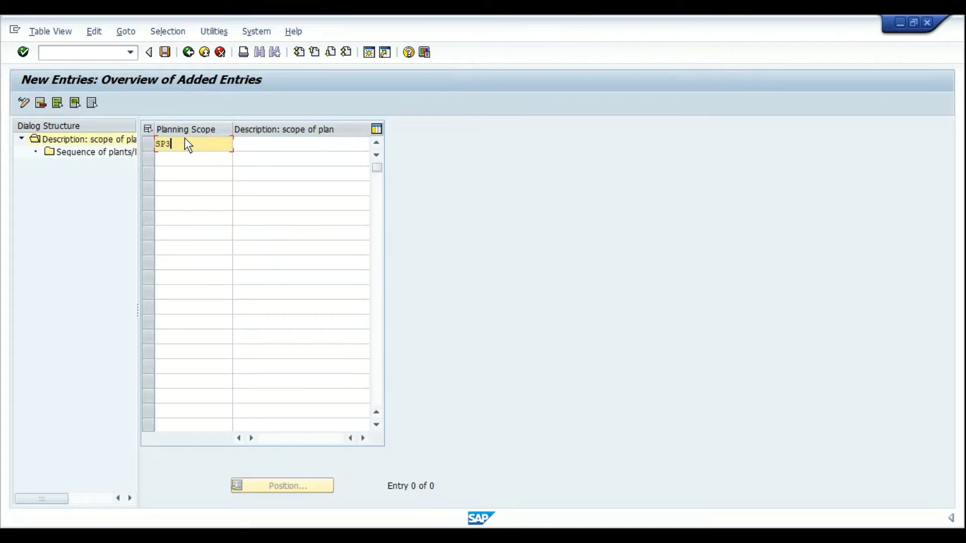
key("Tab")
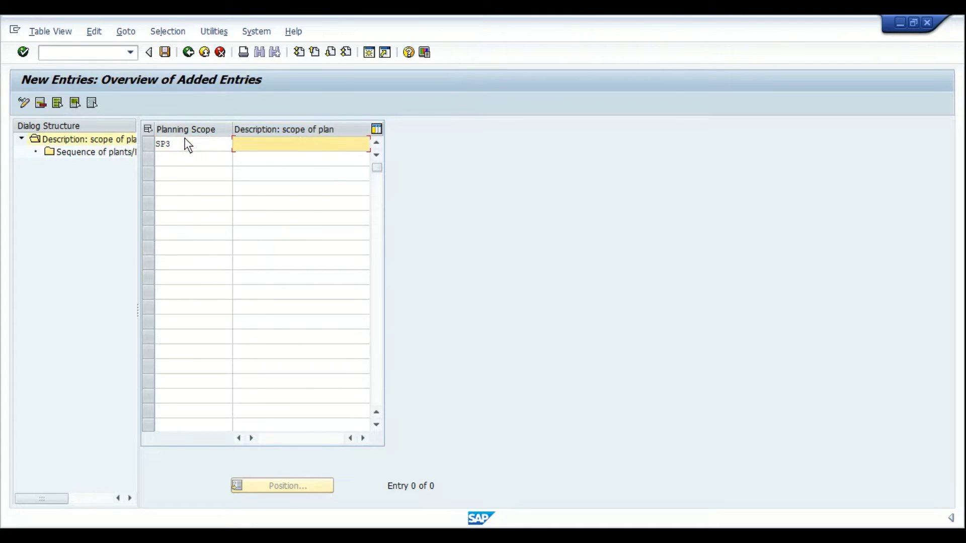
type("MULTIPLE PLANTS")
key("Return")
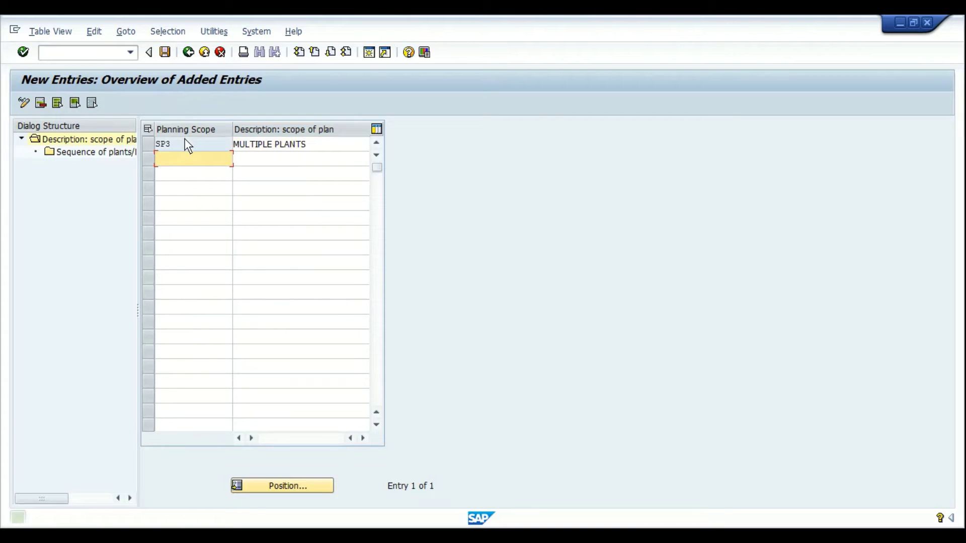
- Open new entries in the sequence of plants/MRP areas for scope SP3 and examine its plant and MRP area columns
left_click(152, 142)
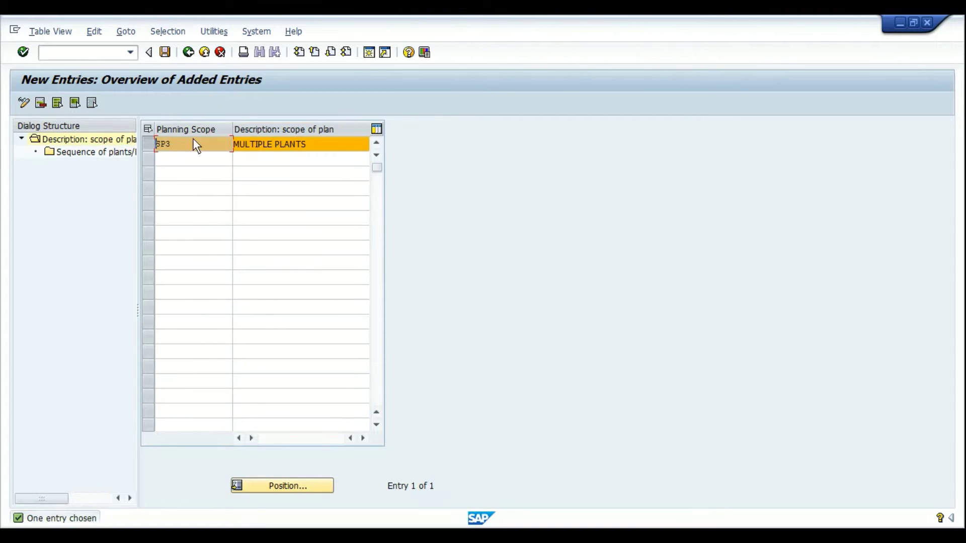
double_click(112, 152)
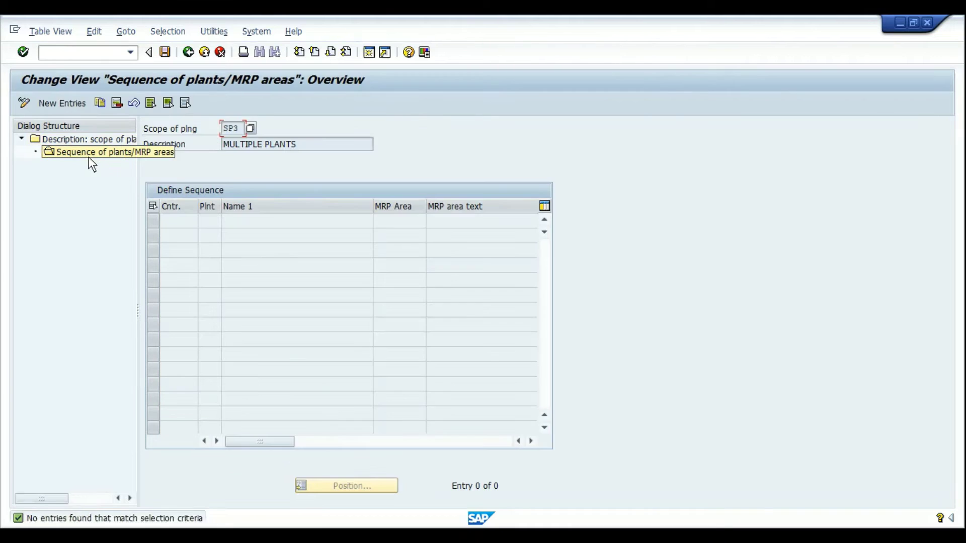
left_click(64, 103)
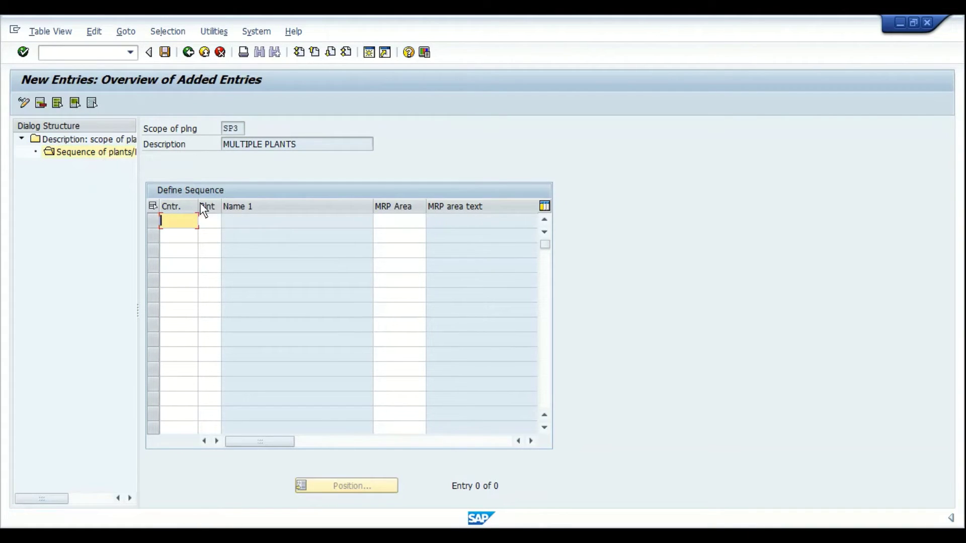
left_click(211, 224)
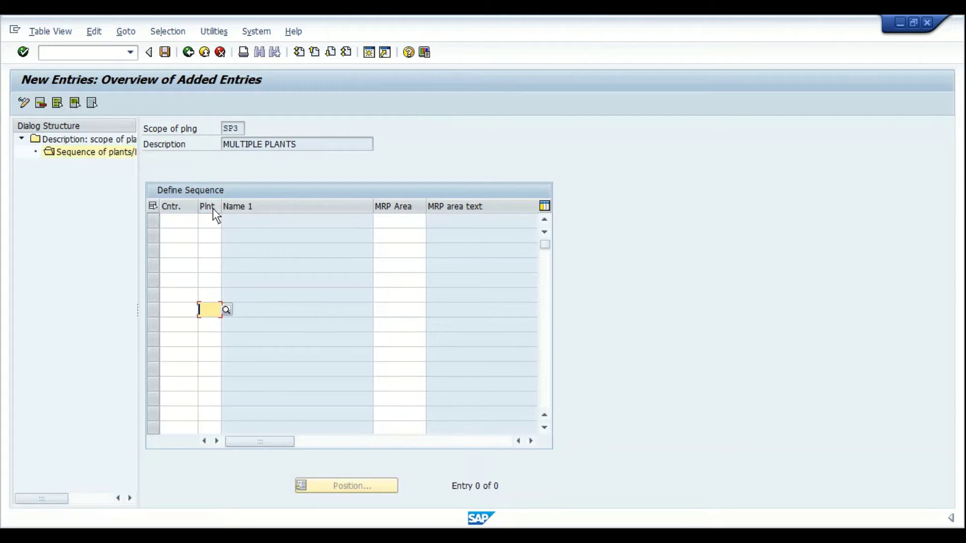
left_click(234, 128)
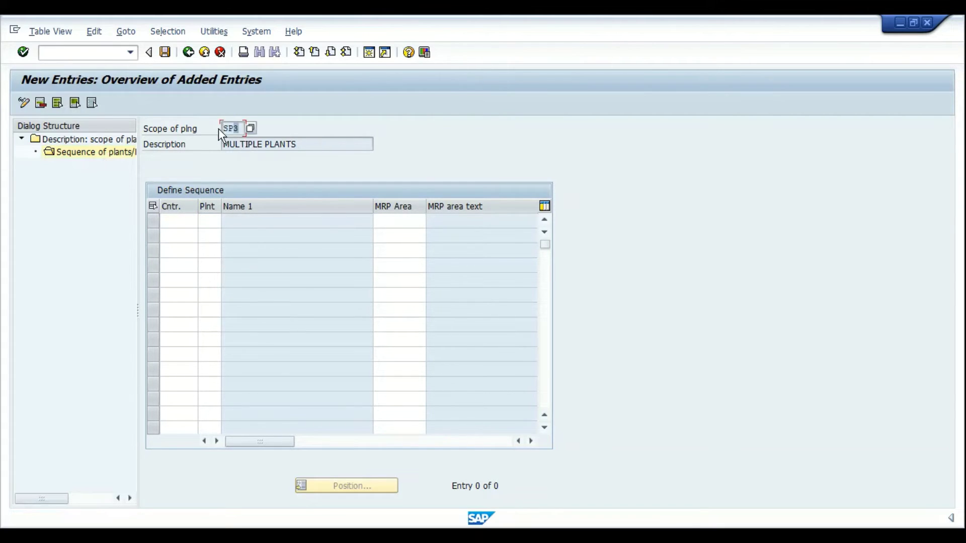
left_click(401, 222)
left_click(398, 239)
left_click(398, 256)
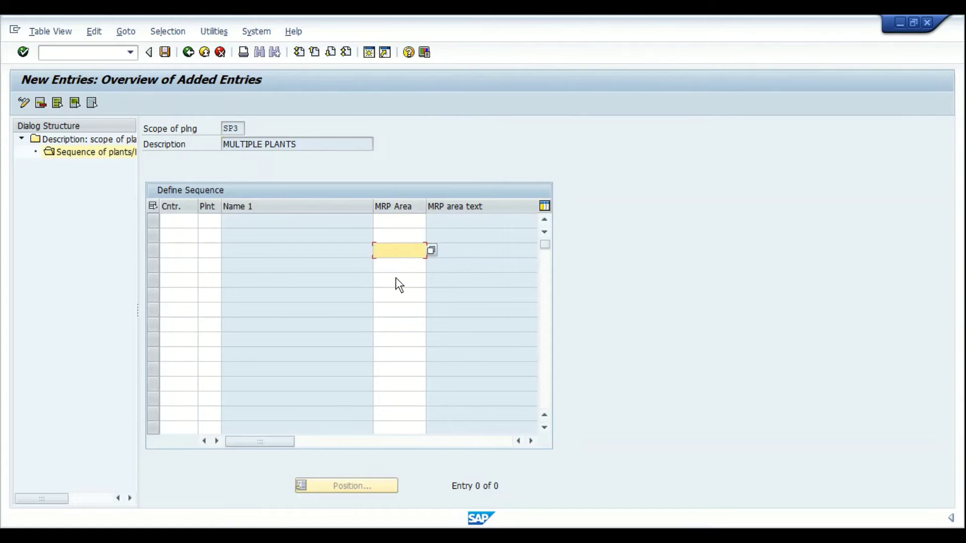
left_click(396, 279)
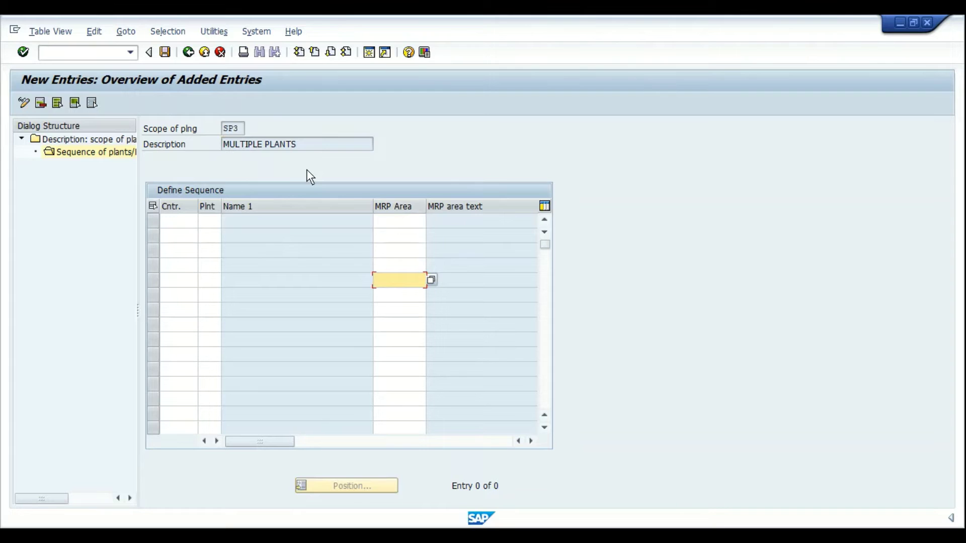
- Return to the total planning variants with transaction MD01 and select variant PLANT1000
key("ctrl+slash")
type("/N")
type("MD01")
key("Return")
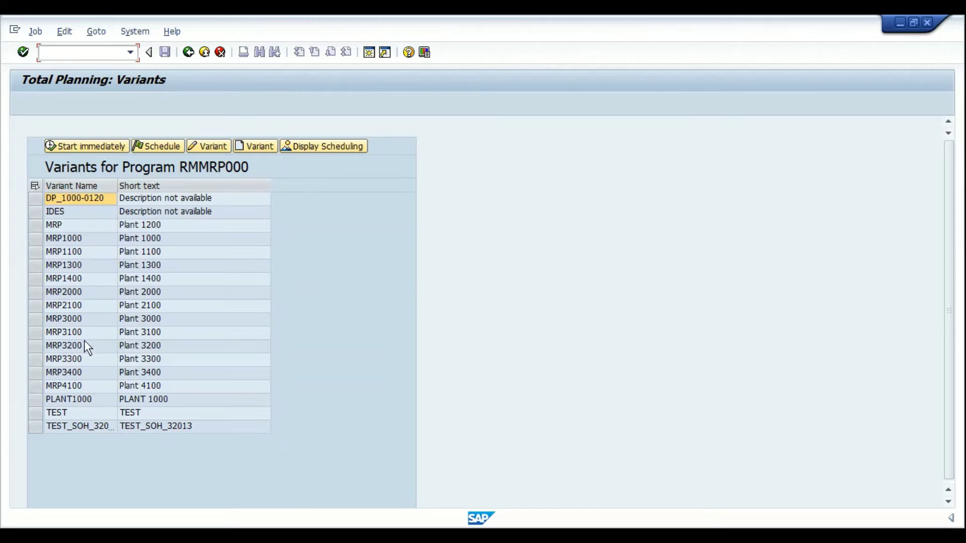
left_click(37, 400)
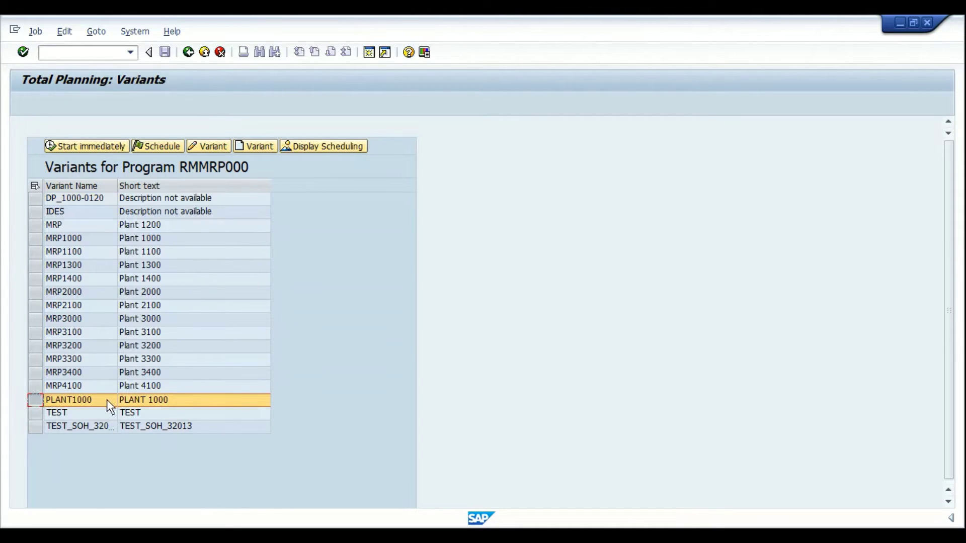
- Open transaction SM36 and name the new background job MRPBJPLANT1000
type("/NSM36")
key("Return")
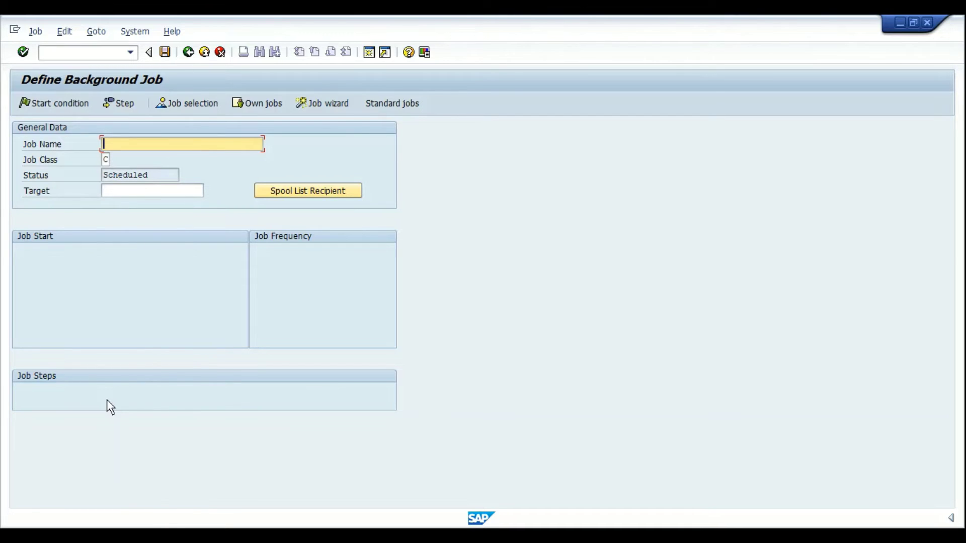
type("MRPBJPLANT1000")
- Create a first step for the background job with the ABAP program RMMRP000
left_click(121, 105)
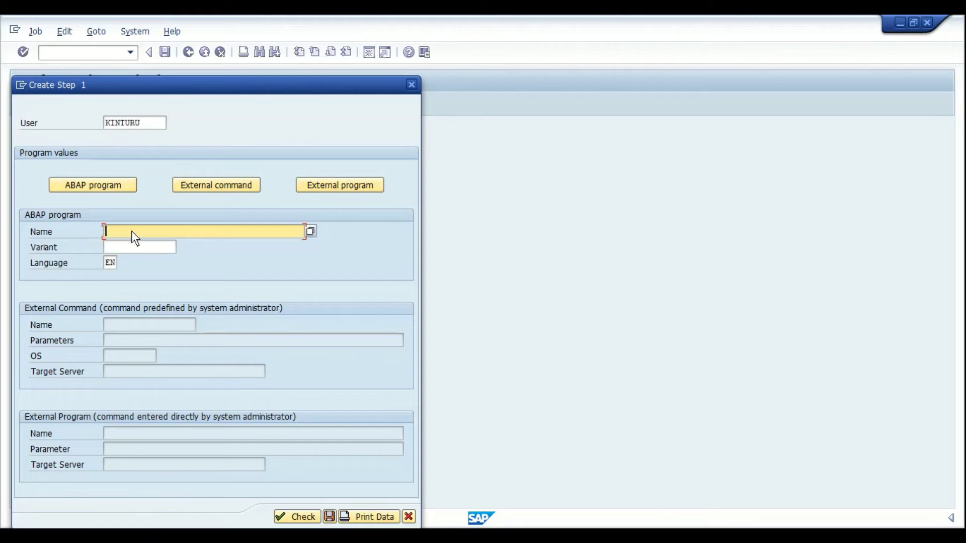
type("RM")
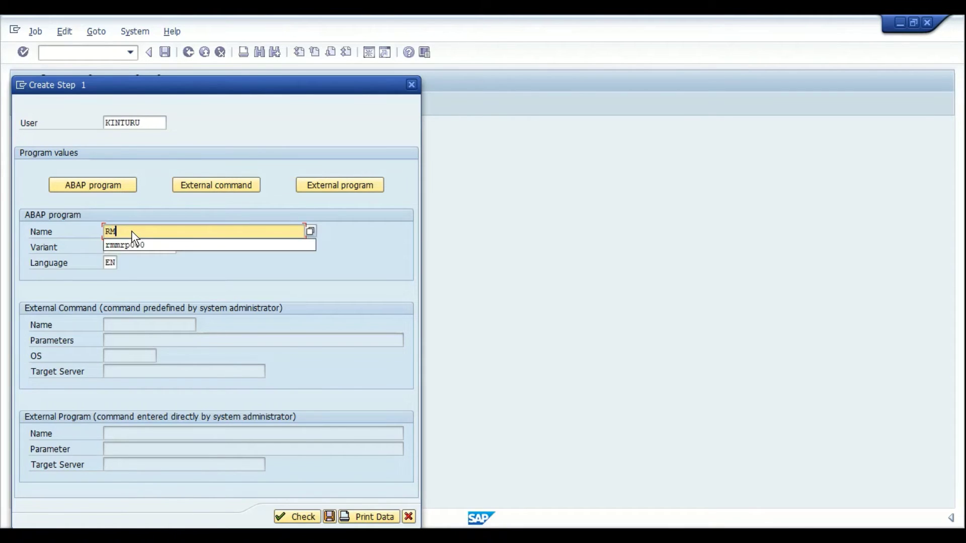
type("MRP000")
key("Escape")
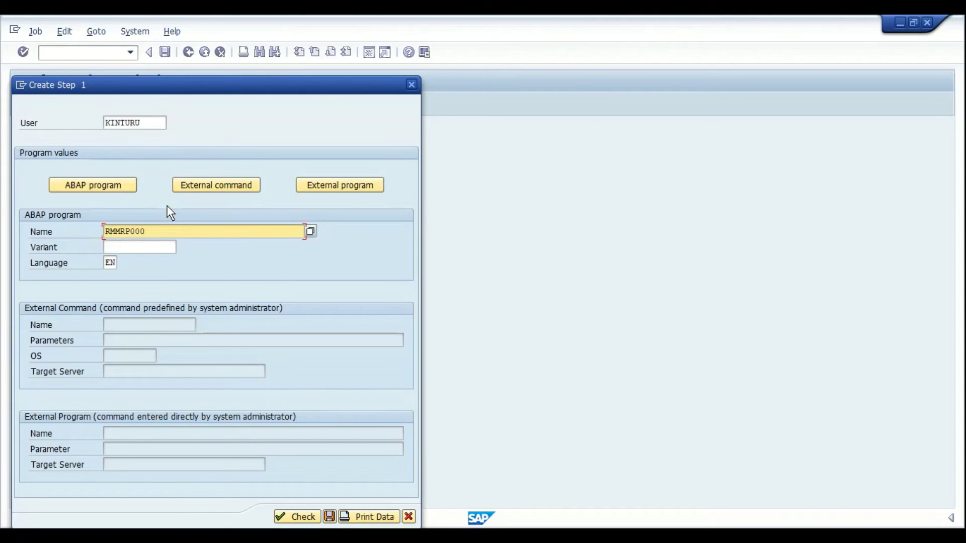
- Assign variant PLANT1000 to the program, save the job step and return to the job definition
left_click(152, 246)
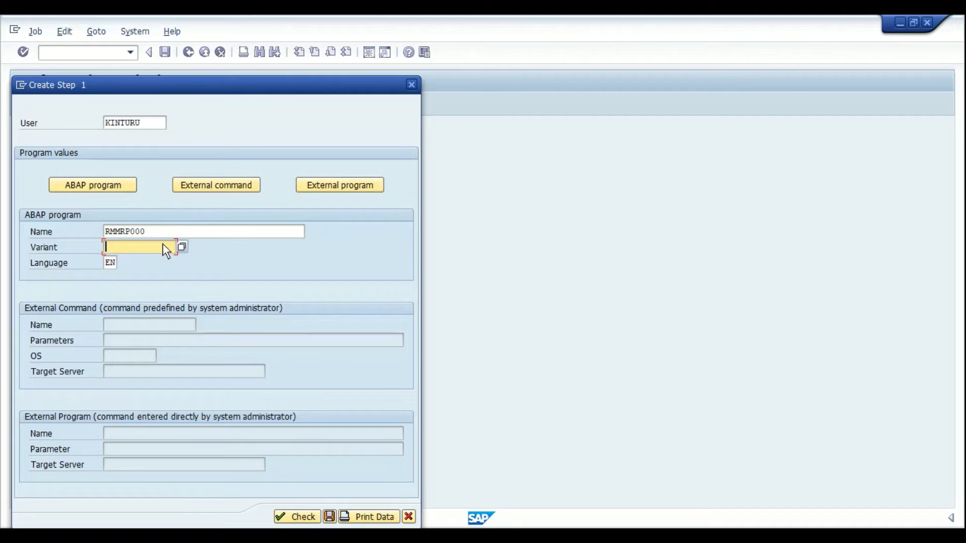
left_click(182, 247)
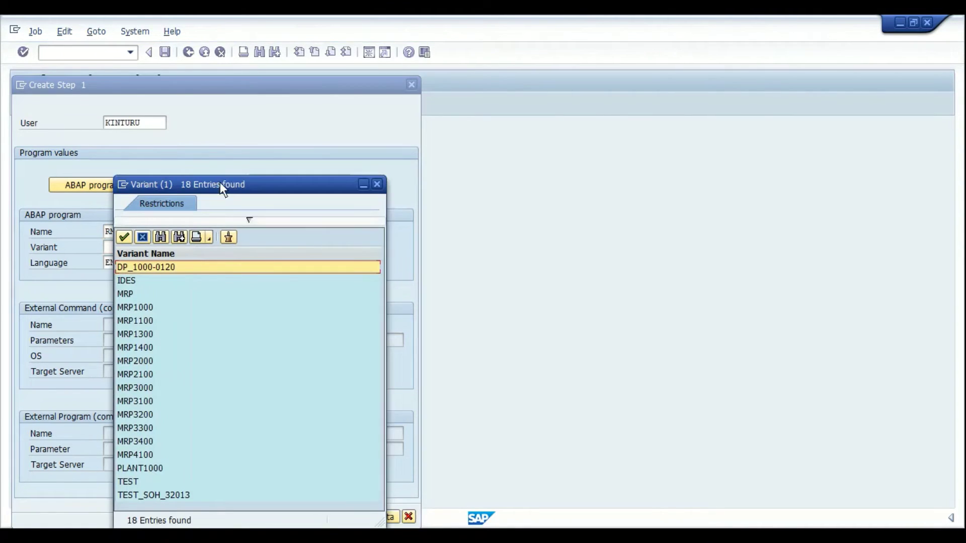
left_click(216, 373)
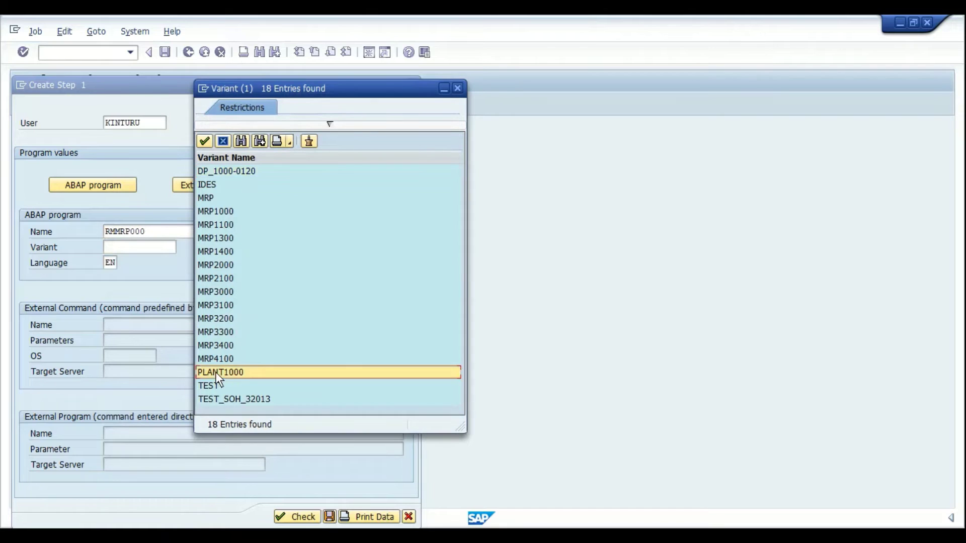
double_click(222, 372)
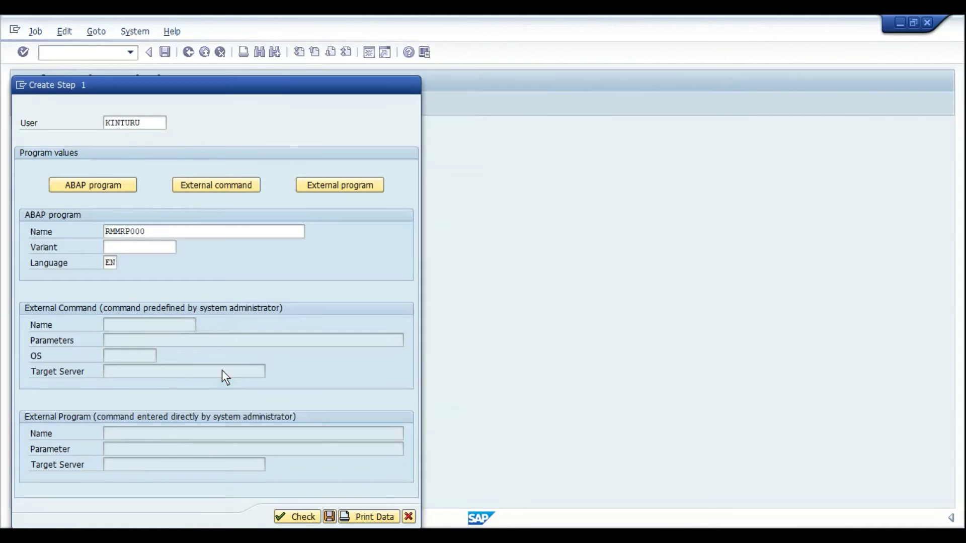
left_click(329, 517)
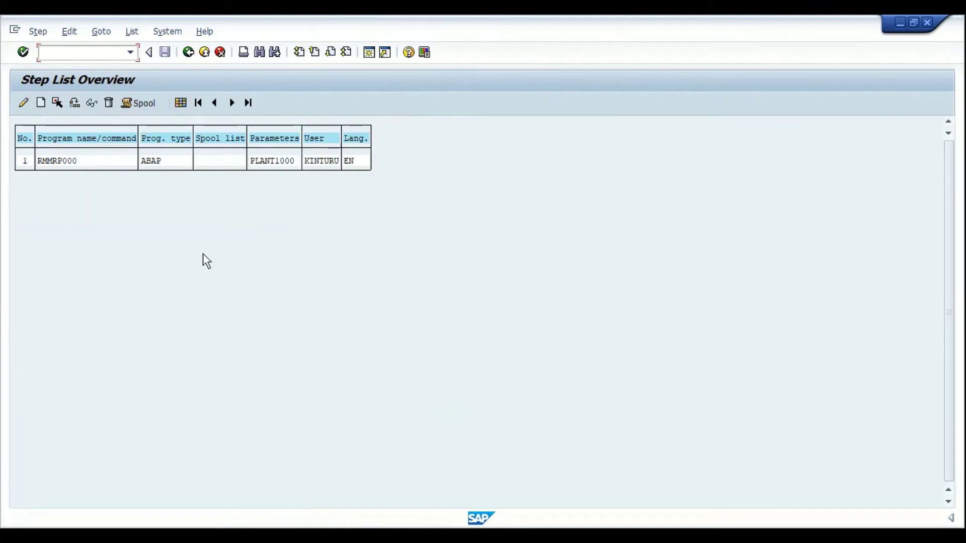
left_click_drag(38, 163, 357, 170)
left_click(189, 52)
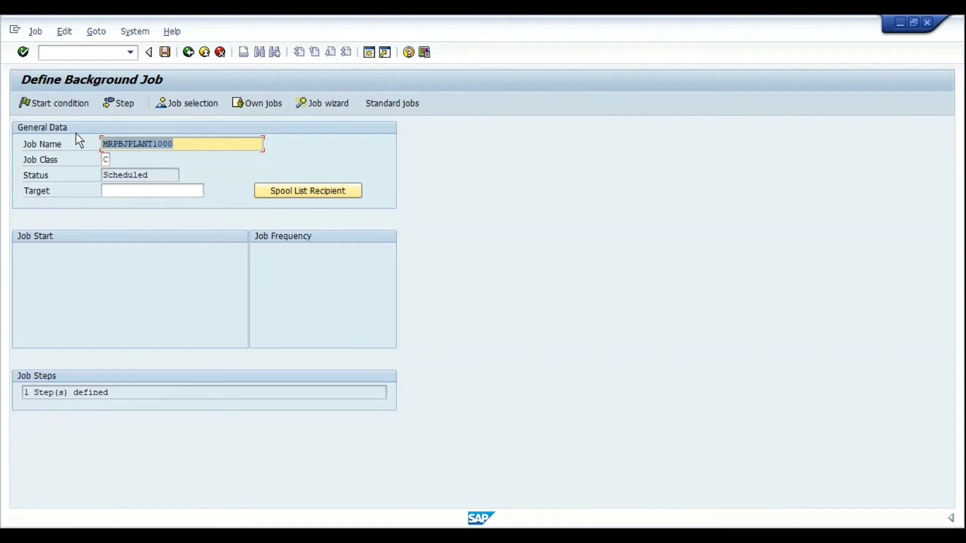
- Set the job's start condition to immediate and make it a periodic job with a daily period
left_click(59, 102)
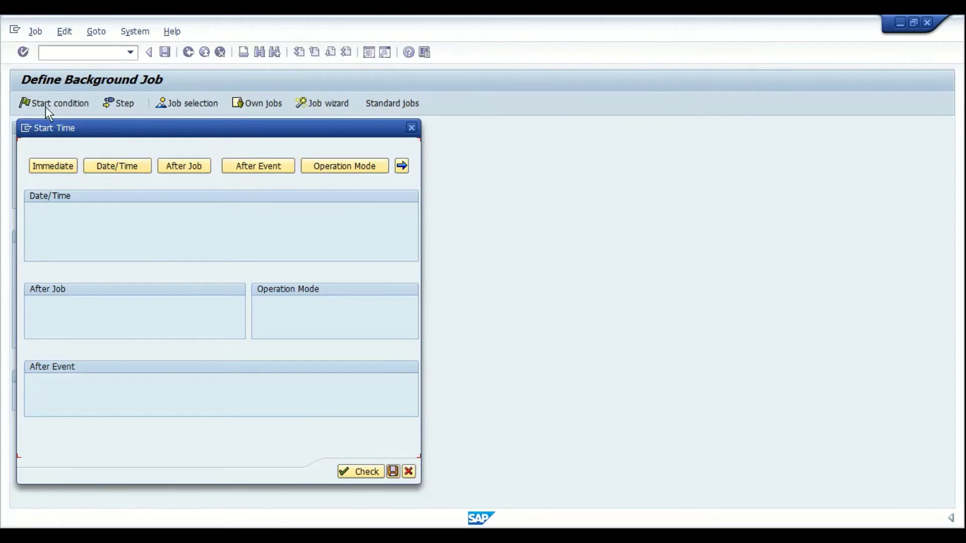
left_click_drag(73, 124, 86, 124)
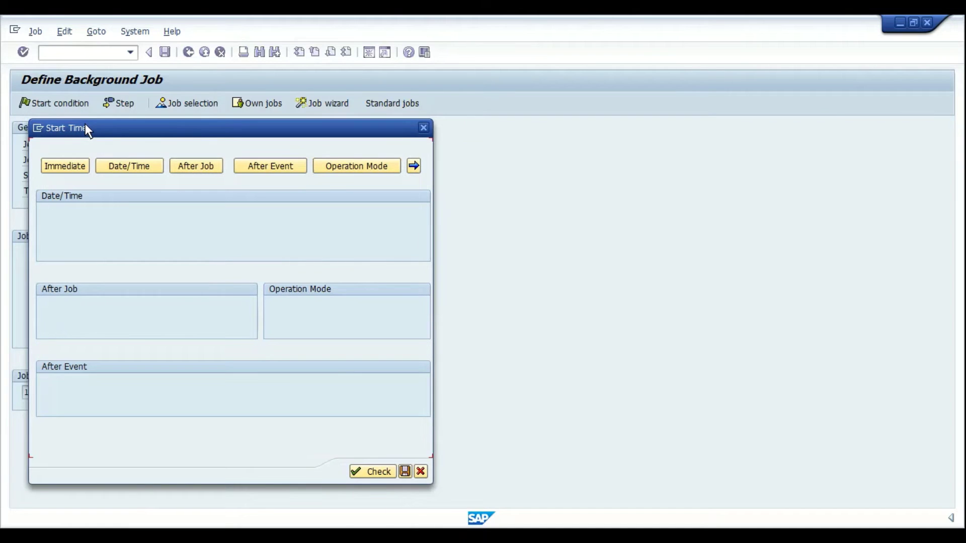
left_click_drag(360, 133, 491, 128)
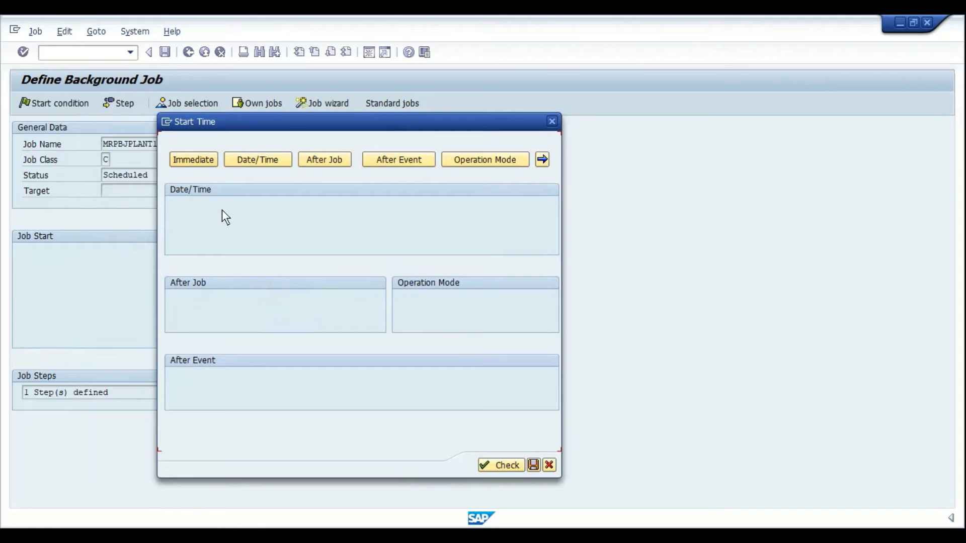
left_click(191, 159)
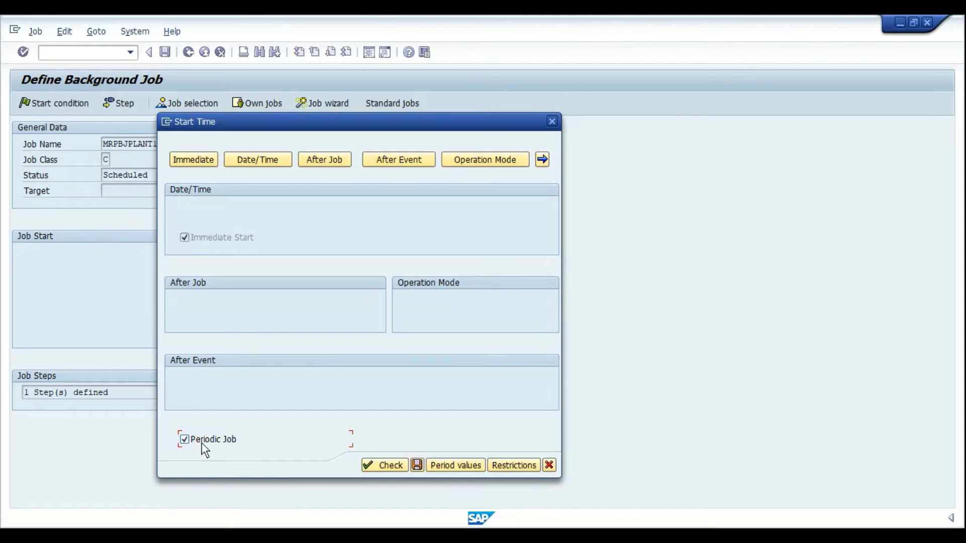
left_click(456, 467)
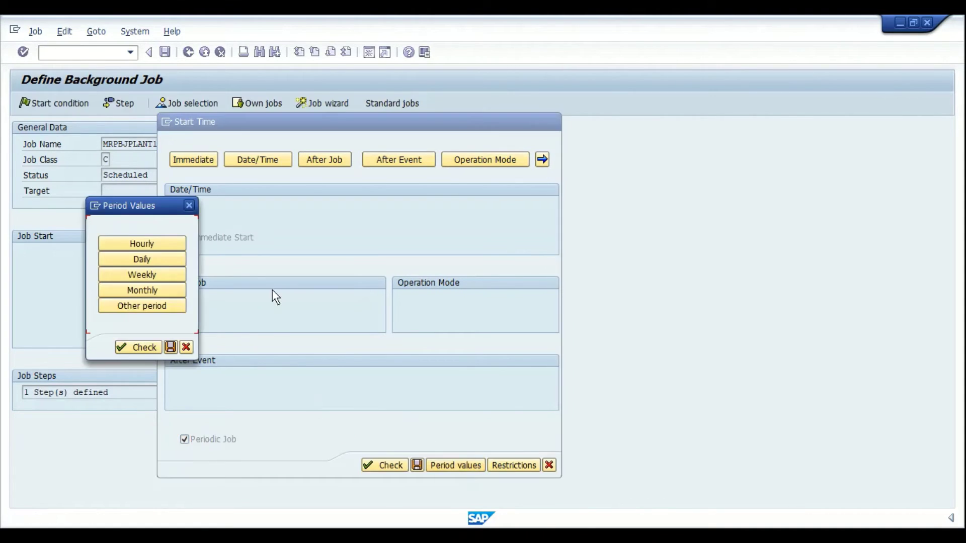
left_click_drag(138, 207, 354, 210)
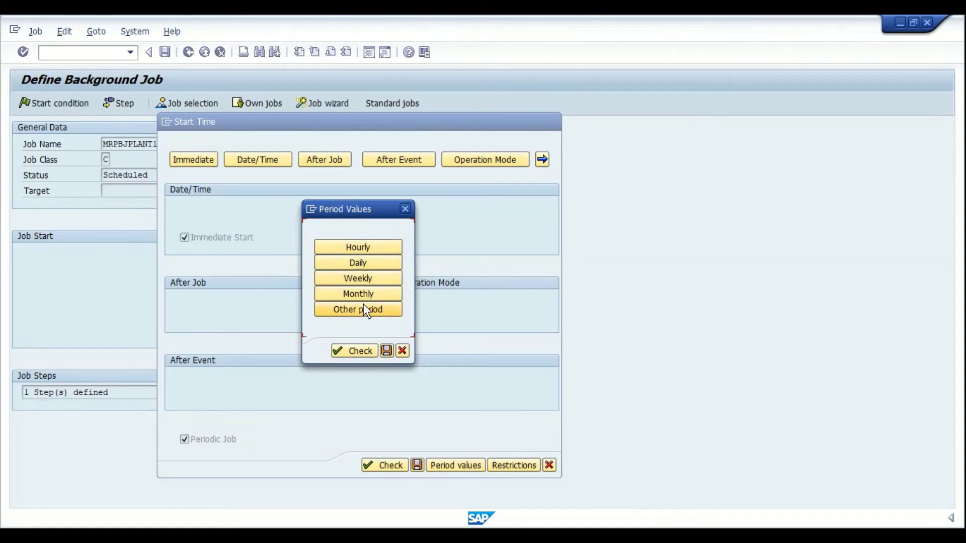
left_click(360, 263)
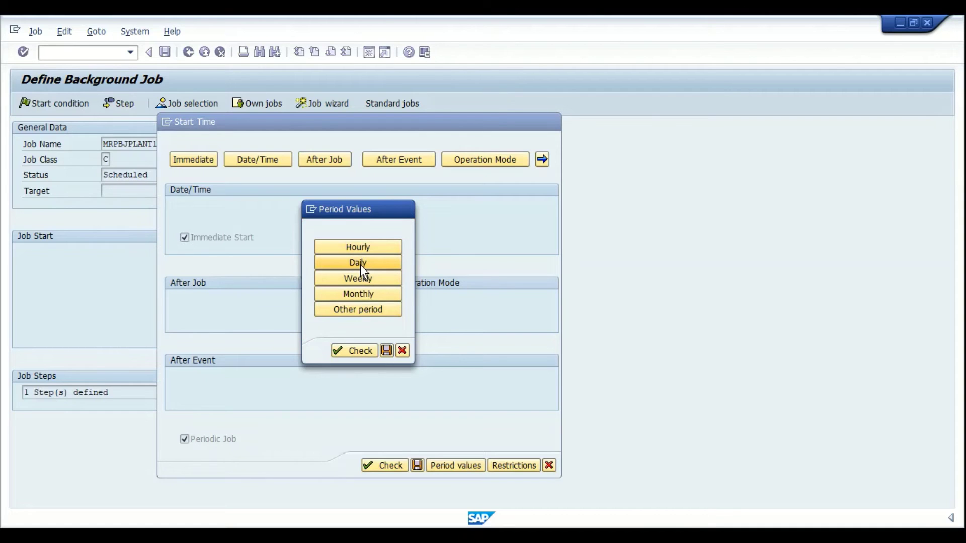
left_click(387, 351)
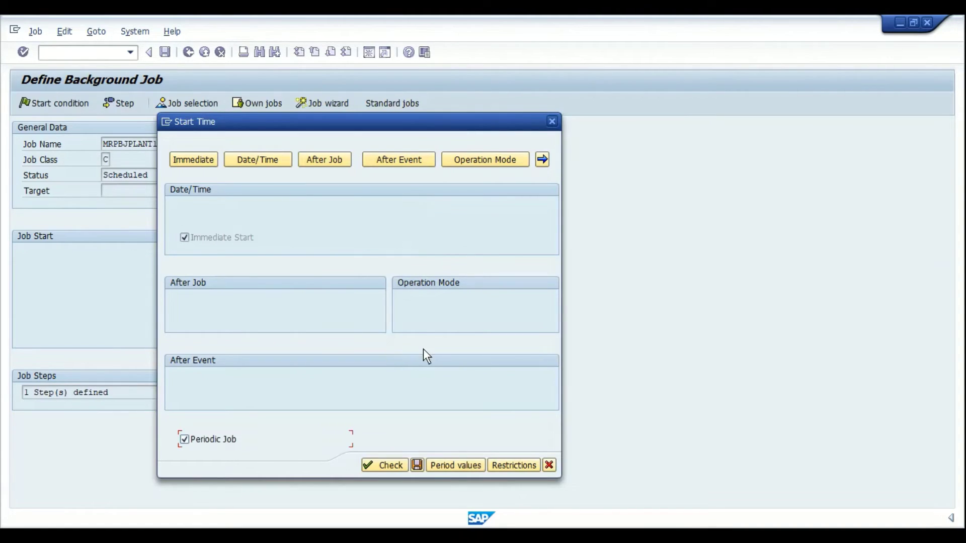
- Examine the scheduled start and no-start-after fields of the date/time option and switch back to immediate start
left_click(254, 163)
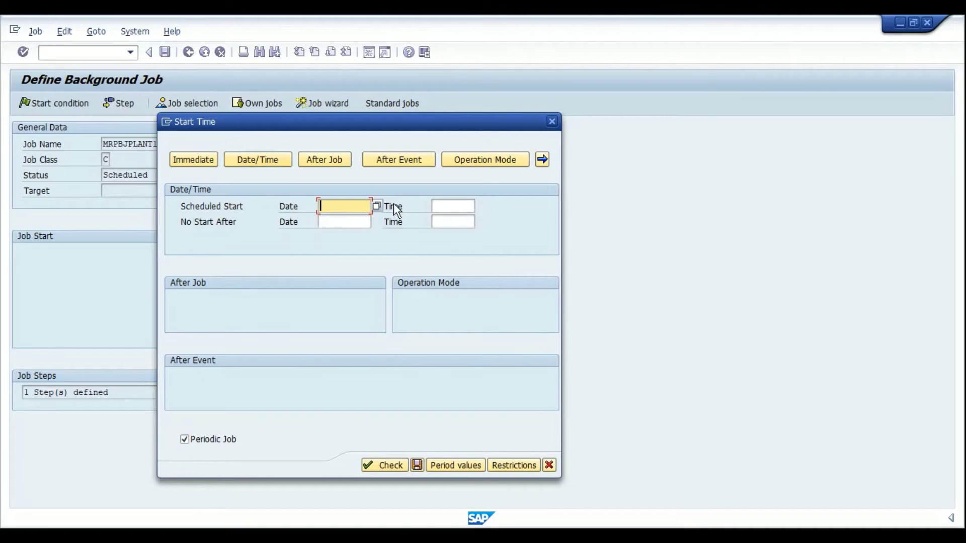
left_click(445, 207)
left_click(344, 223)
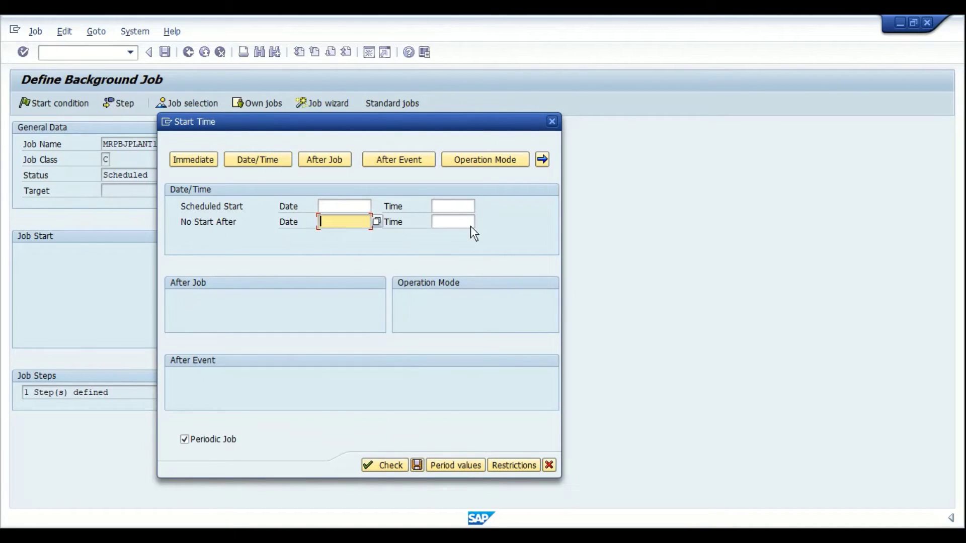
left_click(453, 222)
left_click(355, 207)
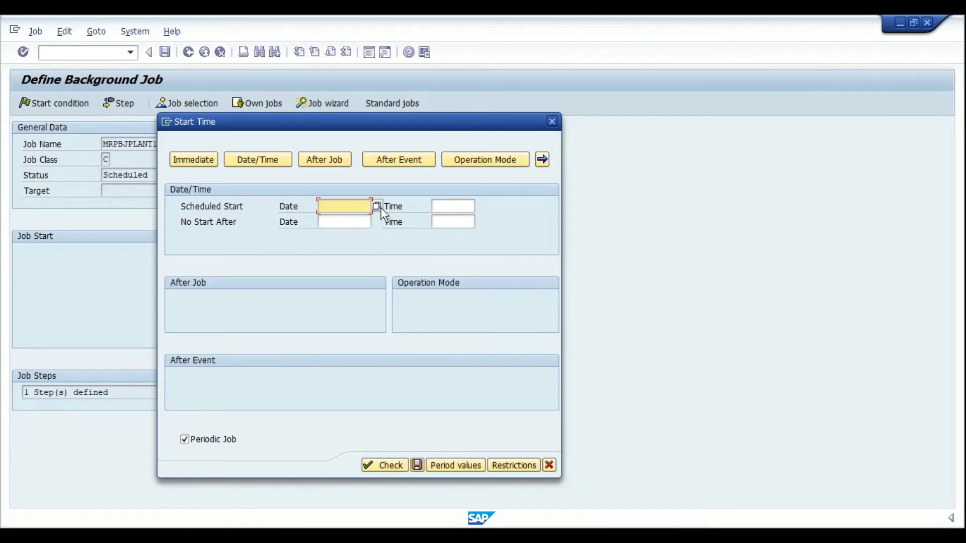
left_click(440, 205)
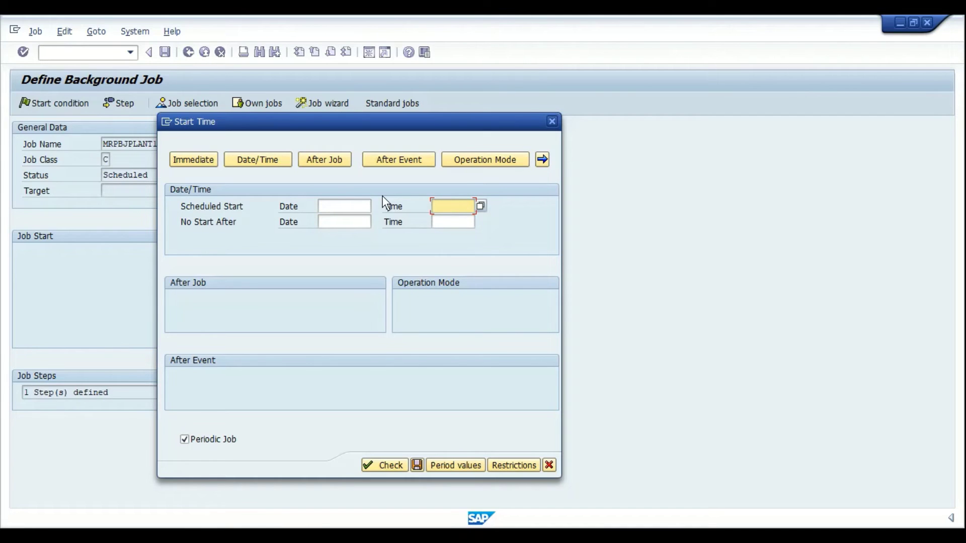
left_click(189, 163)
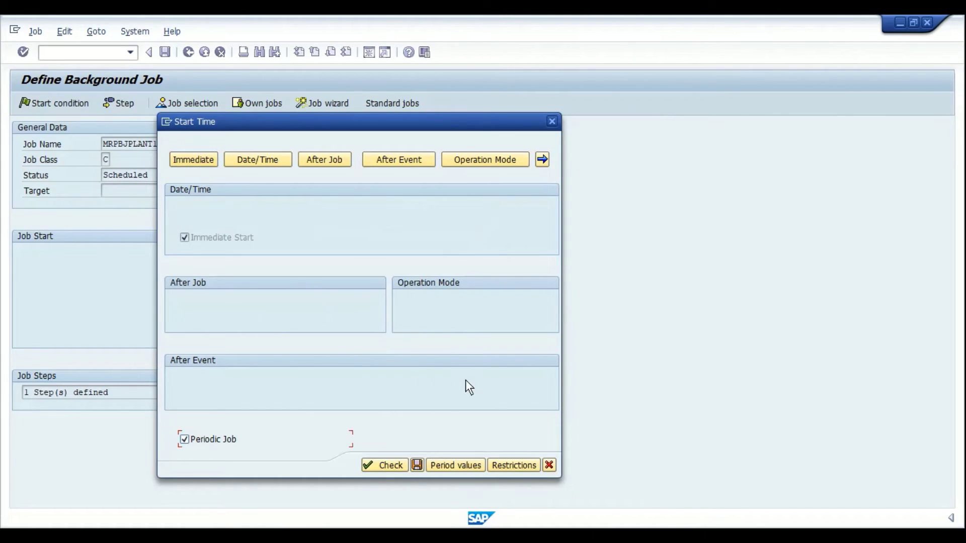
- Try the start date restriction that moves the job to the next workday and discard the restriction settings
left_click(511, 465)
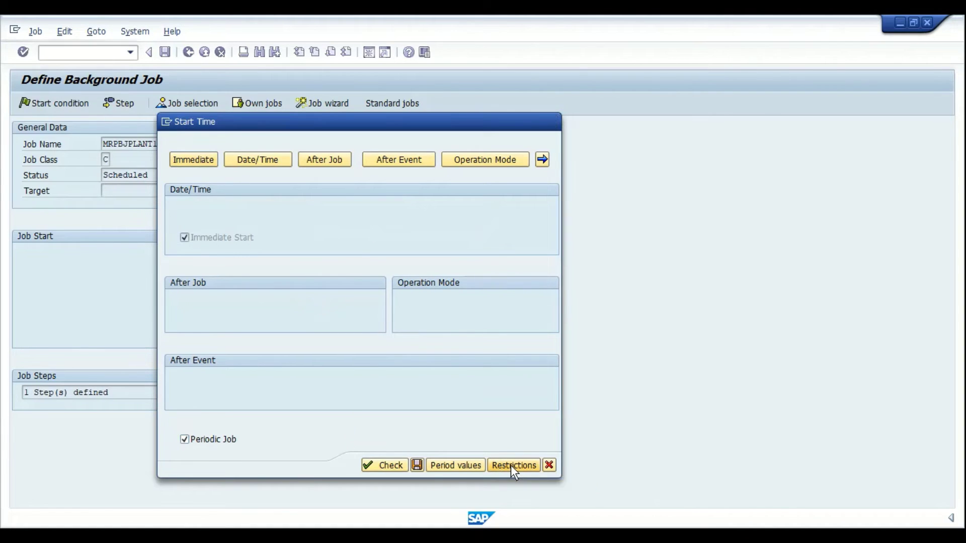
left_click_drag(275, 191, 475, 117)
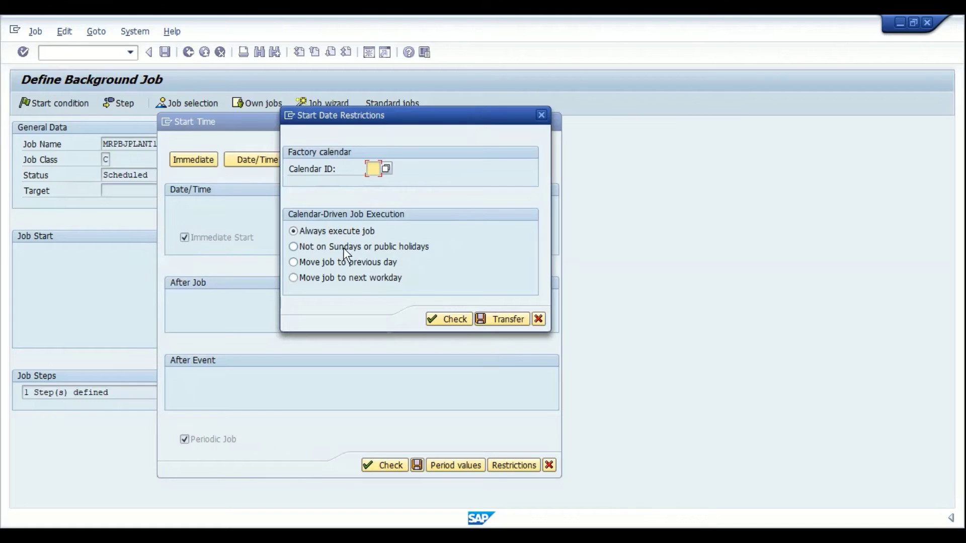
left_click(302, 247)
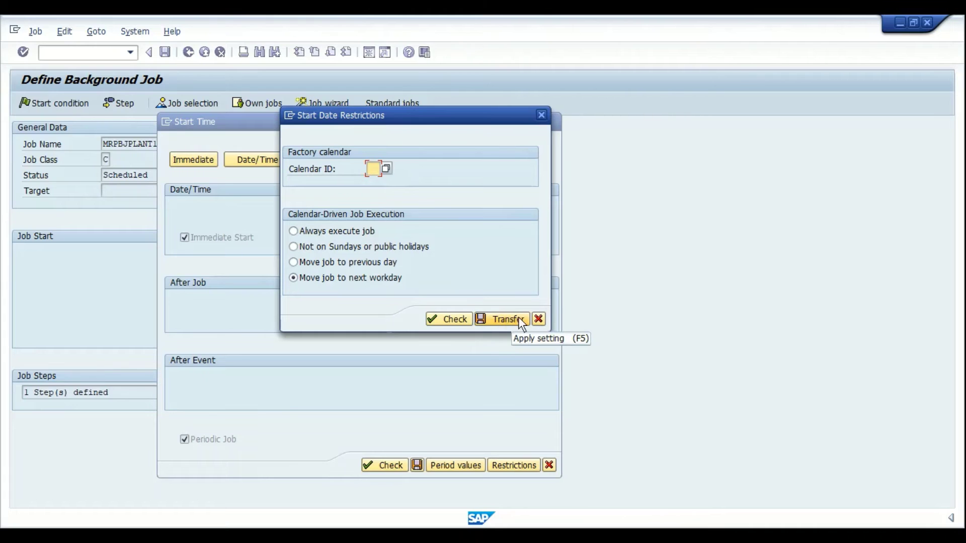
left_click(538, 319)
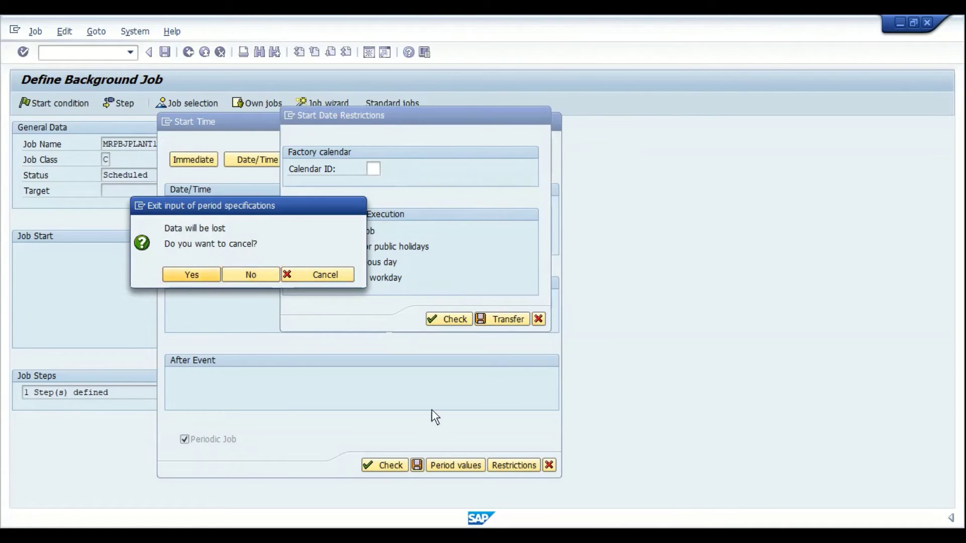
key("Return")
- Switch the start condition to date/time and schedule the start for 26.04.2021 at 16:10:48
left_click(264, 160)
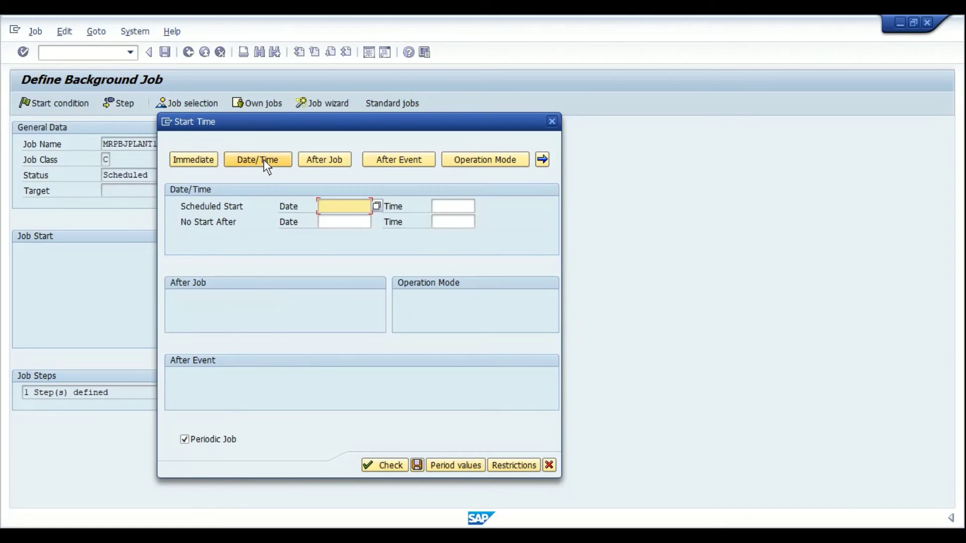
left_click(375, 205)
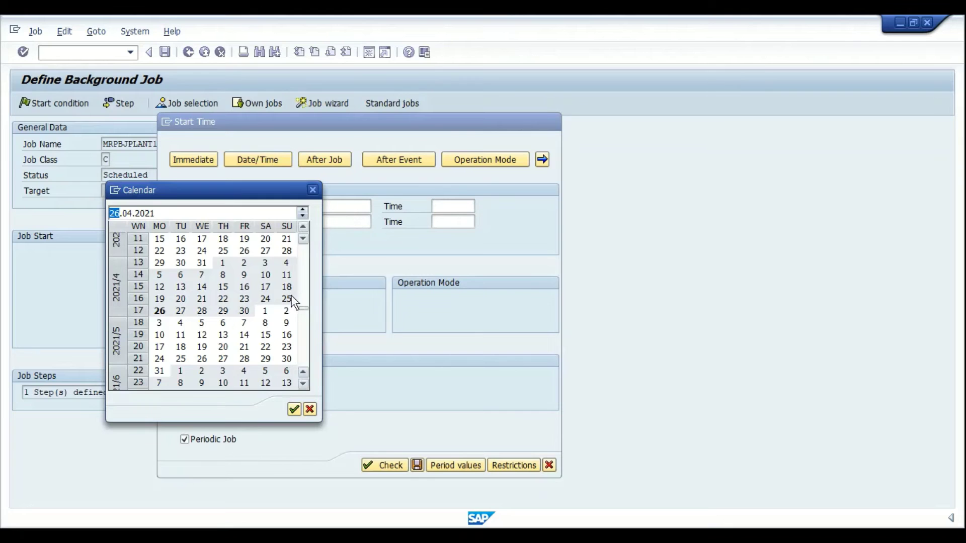
double_click(160, 310)
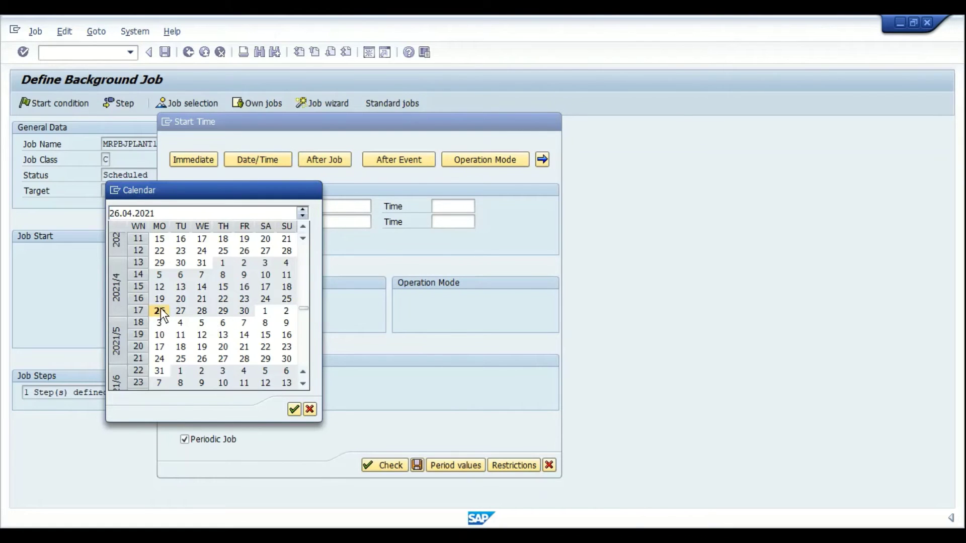
left_click(447, 207)
left_click(482, 207)
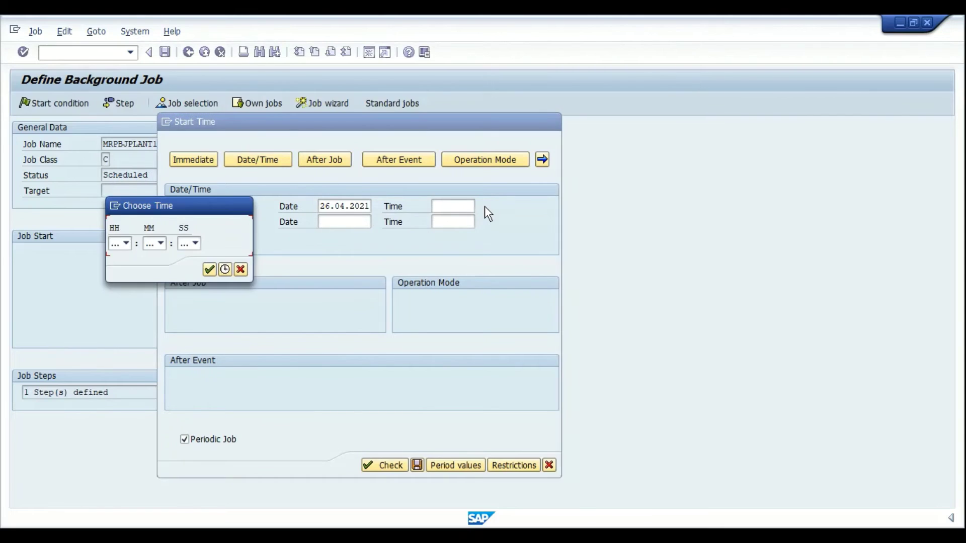
left_click(207, 268)
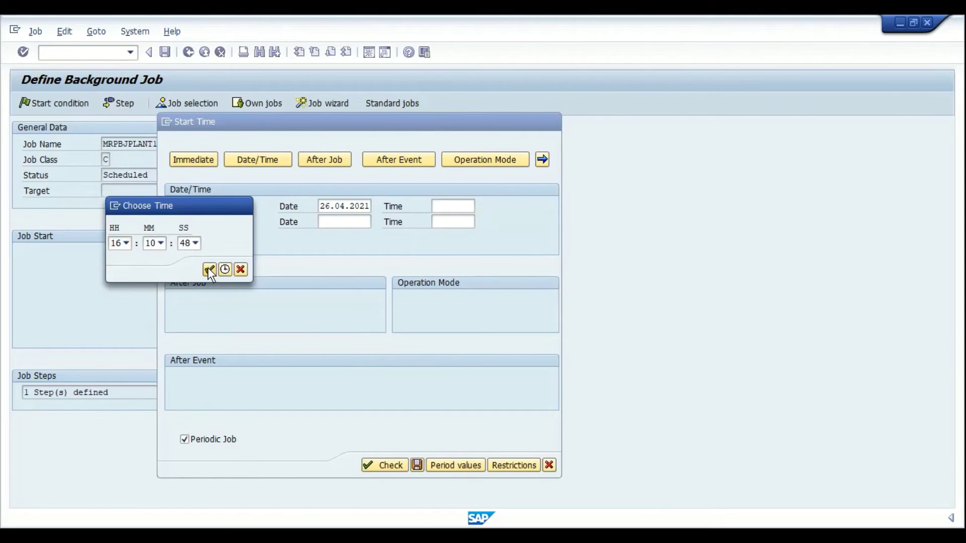
left_click(342, 223)
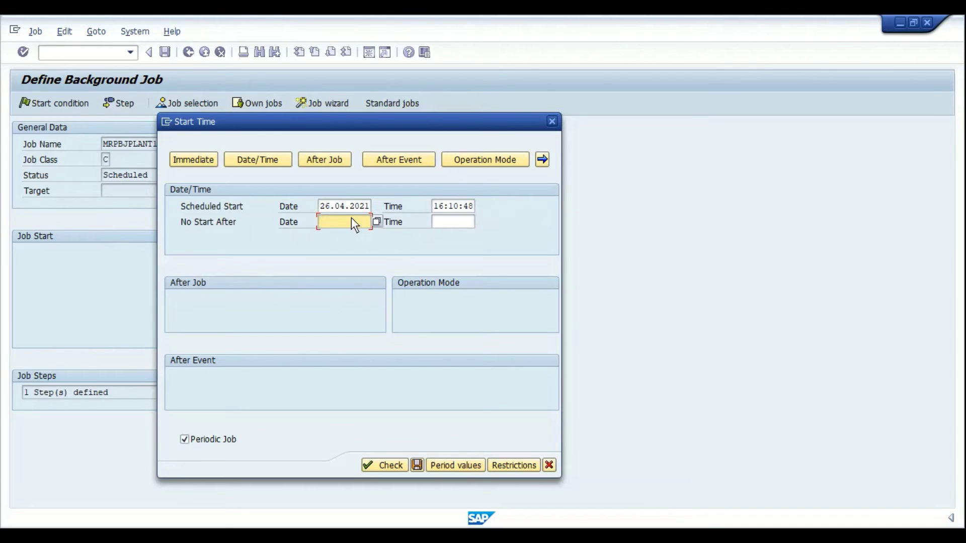
- Switch the start condition to run after another job and make the start status-dependent
left_click(322, 160)
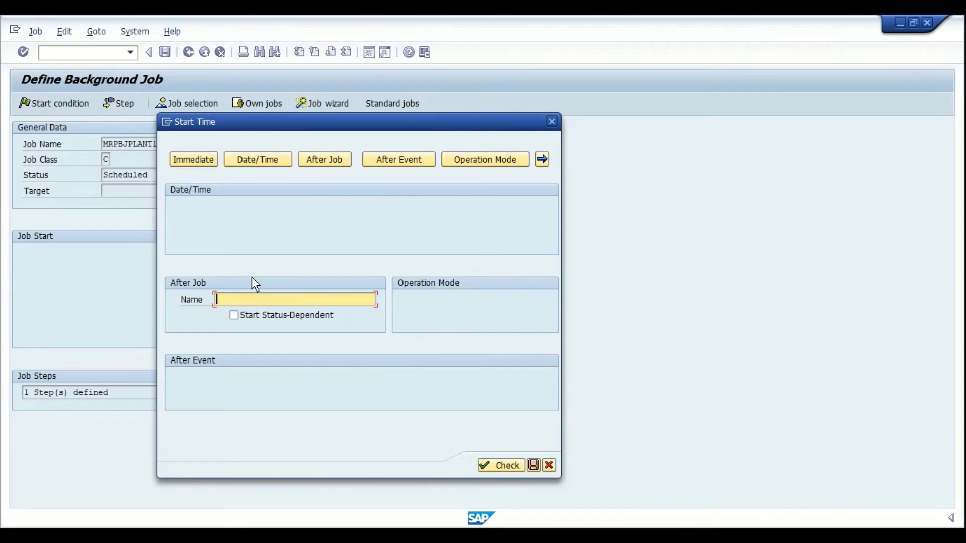
left_click_drag(258, 117, 337, 95)
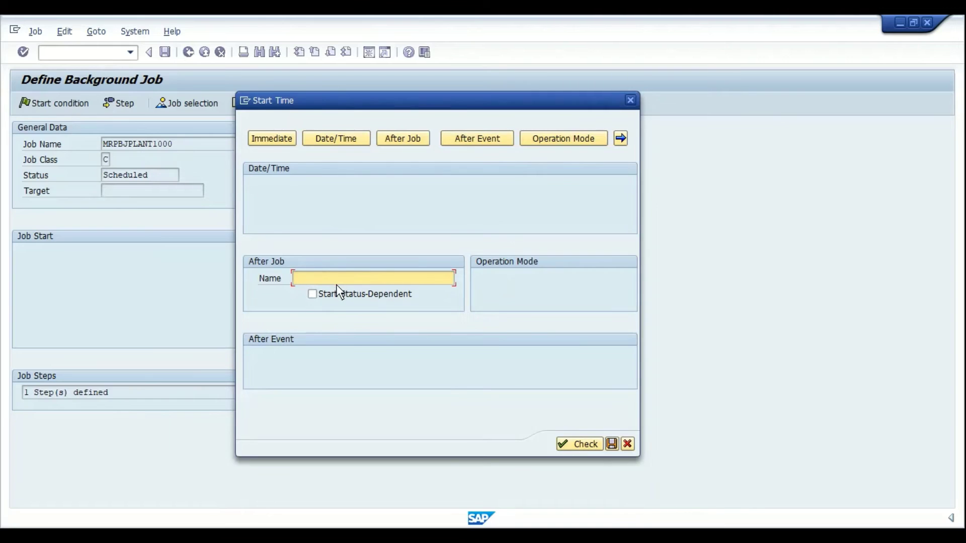
left_click(313, 293)
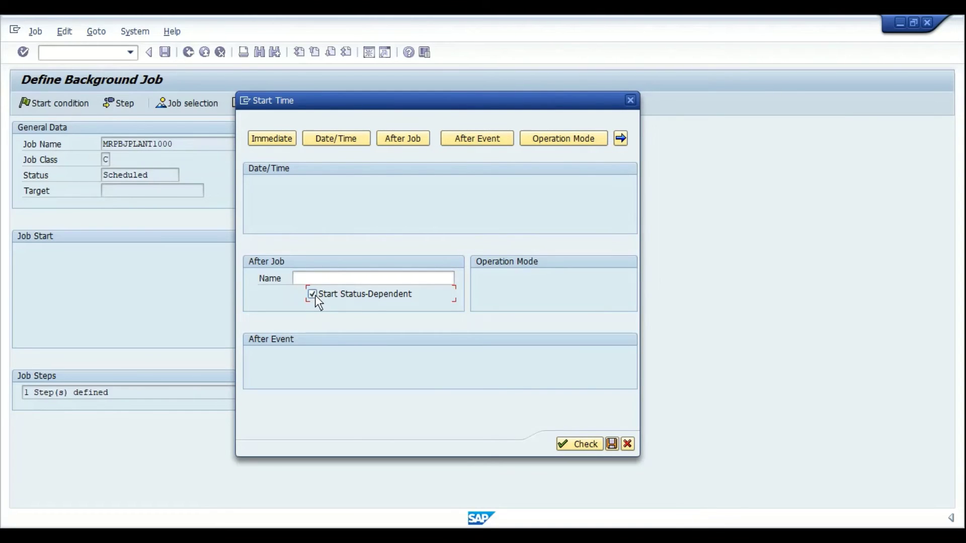
- Clear the status-dependent start option and look through the after-event, operation mode and workday/time start conditions
left_click(307, 280)
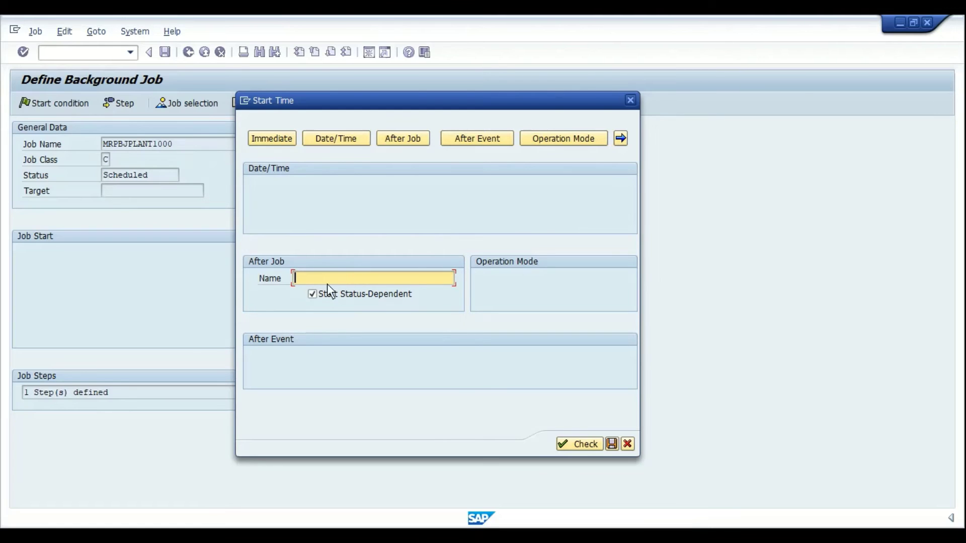
key("Tab")
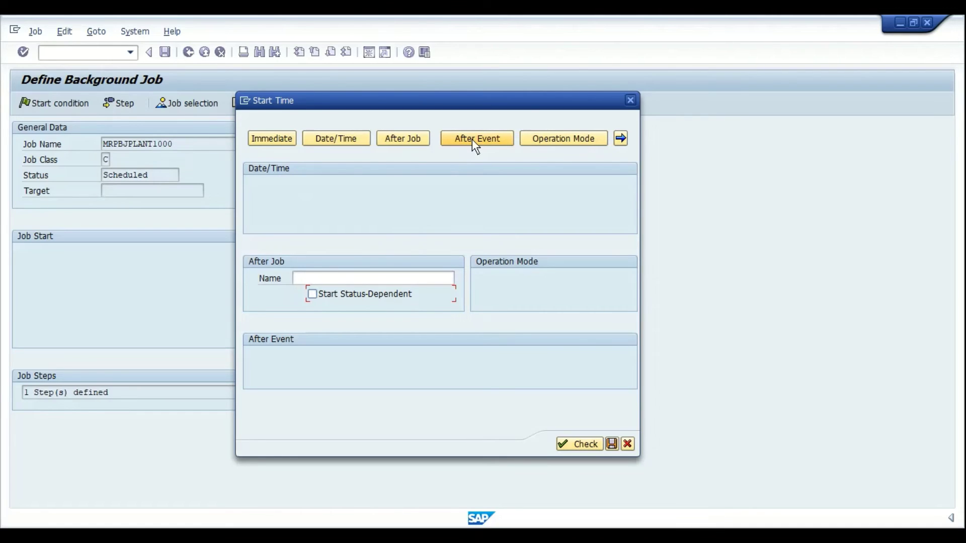
left_click(487, 141)
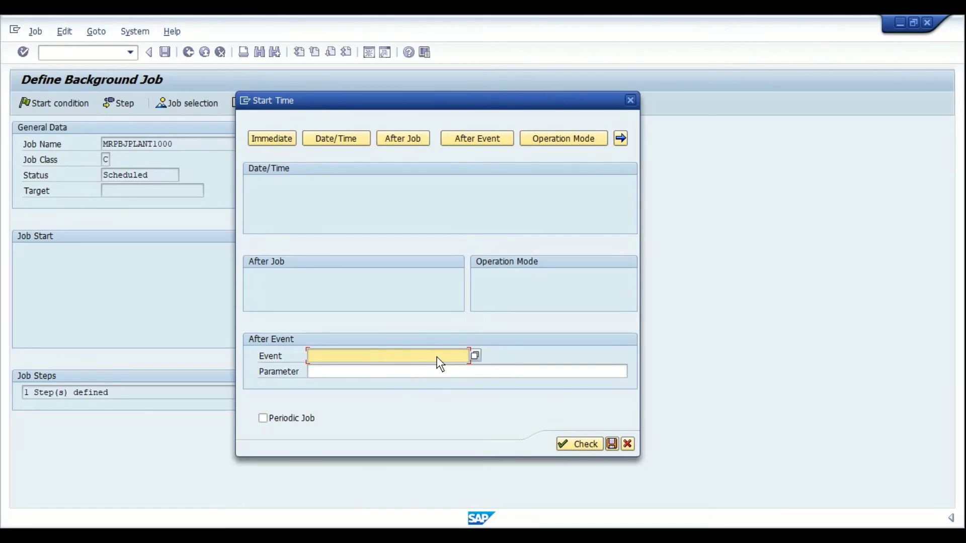
left_click(567, 135)
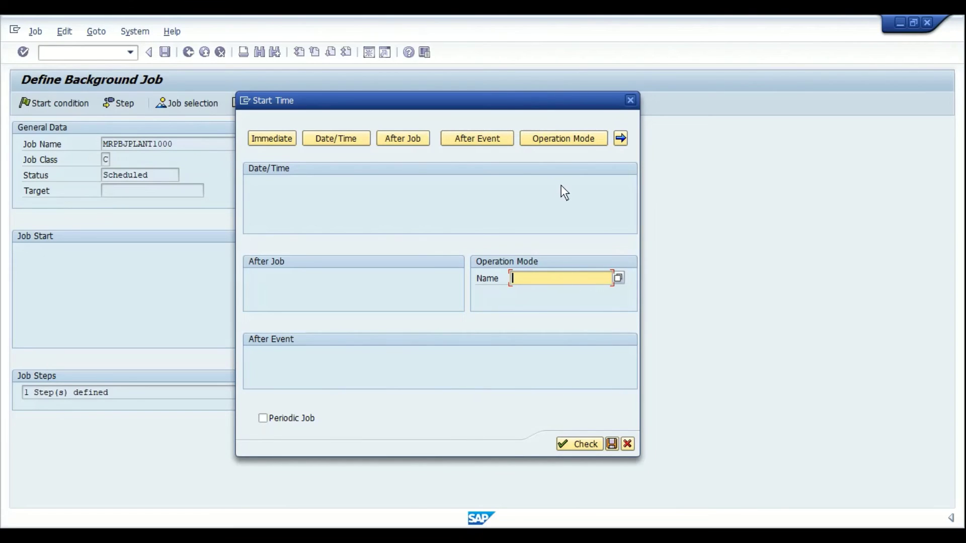
left_click(622, 139)
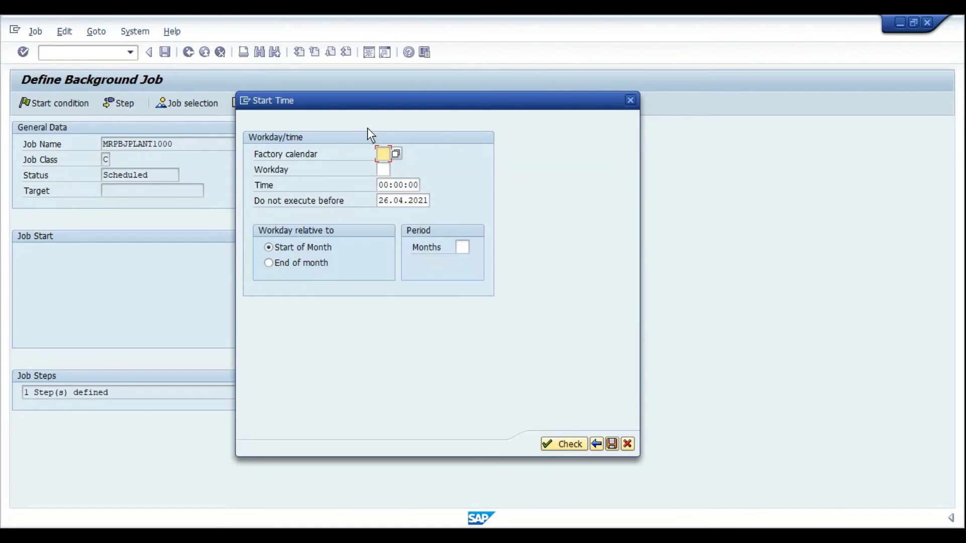
left_click(596, 443)
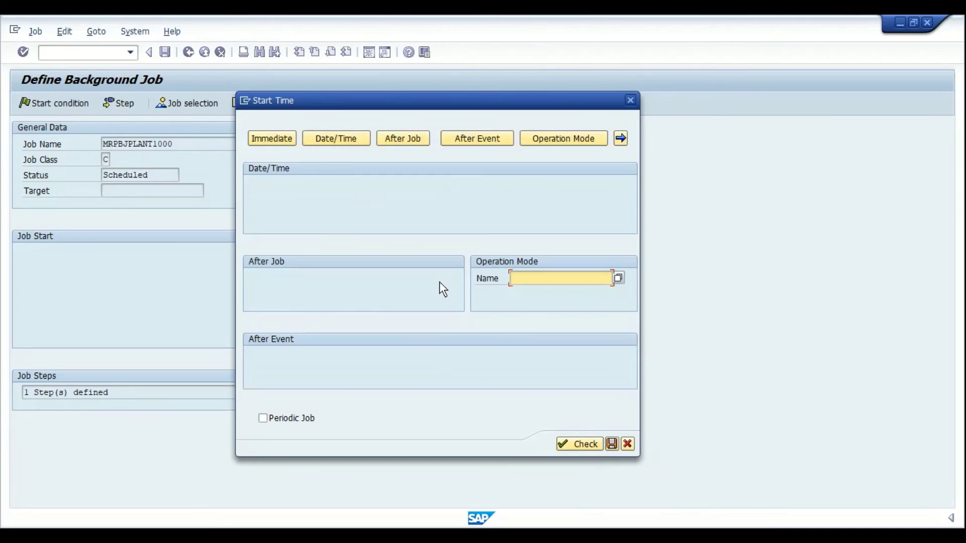
- Set the job to start immediately with a daily period and save the background job
left_click(275, 139)
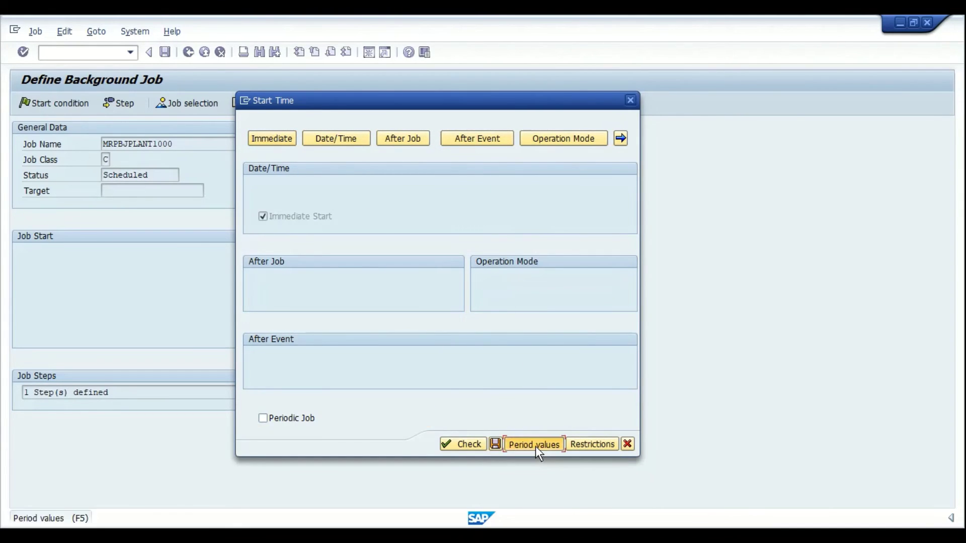
left_click(535, 446)
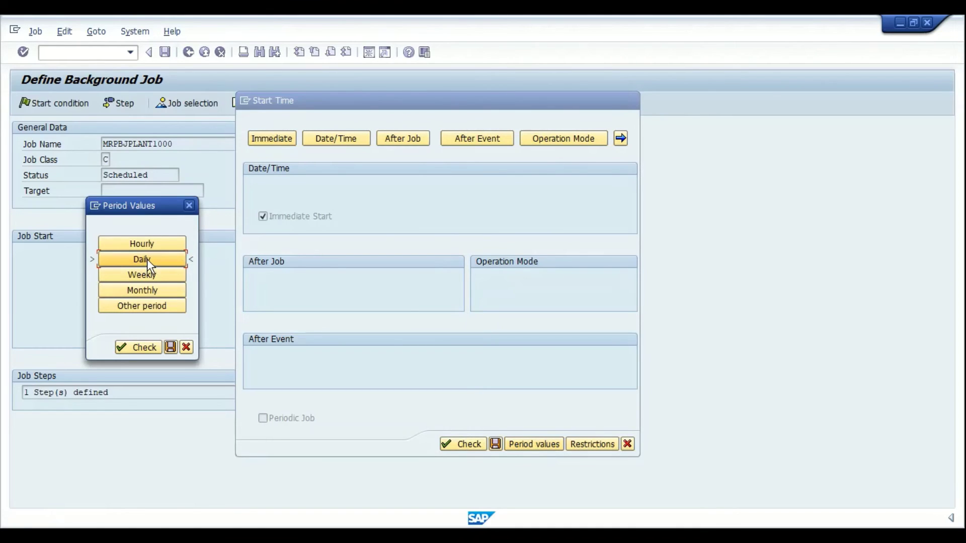
left_click(171, 346)
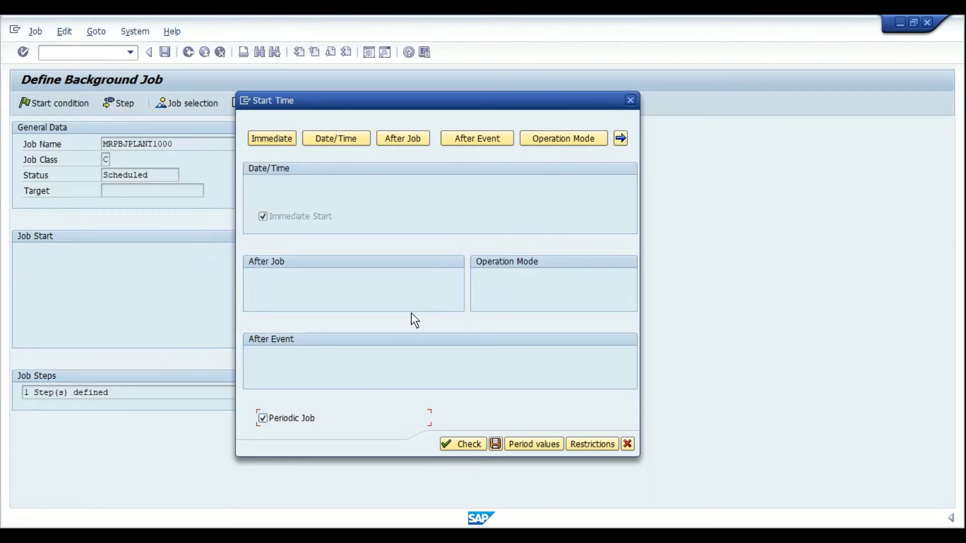
left_click(496, 444)
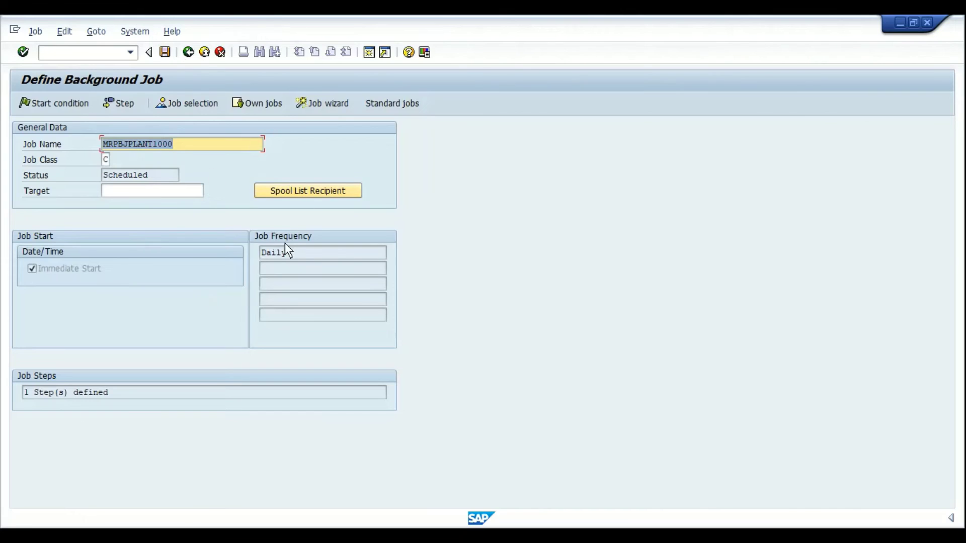
left_click(166, 52)
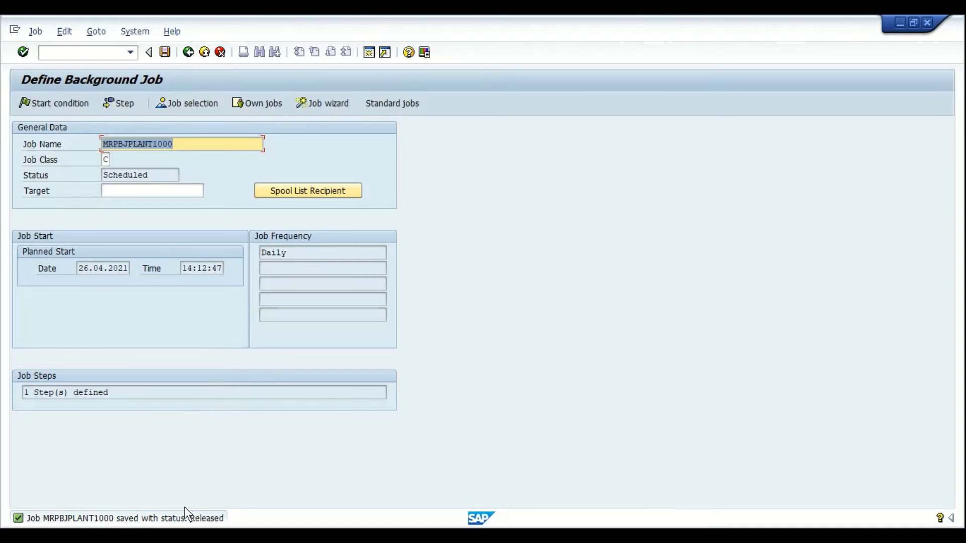
- Open transaction SM37 in a new session and list all users' jobs that run ABAP program RMMRP000
key("ctrl+slash")
type("/OSM37")
key("Return")
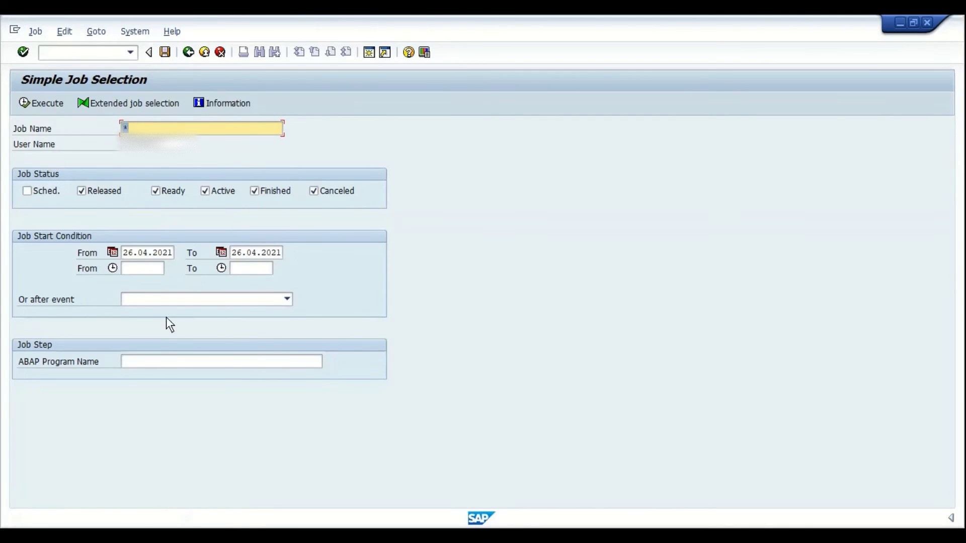
left_click(168, 151)
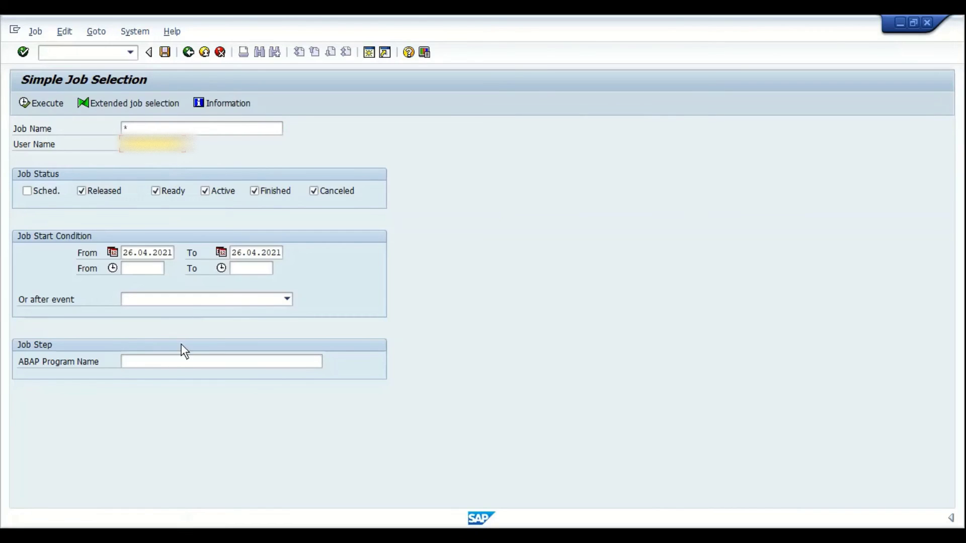
left_click(170, 363)
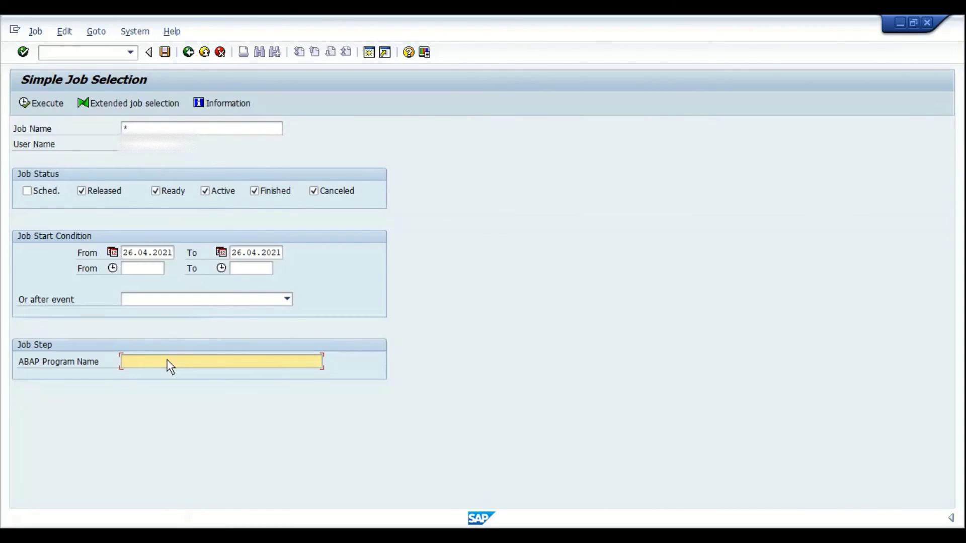
type("RMMRP000")
key("Return")
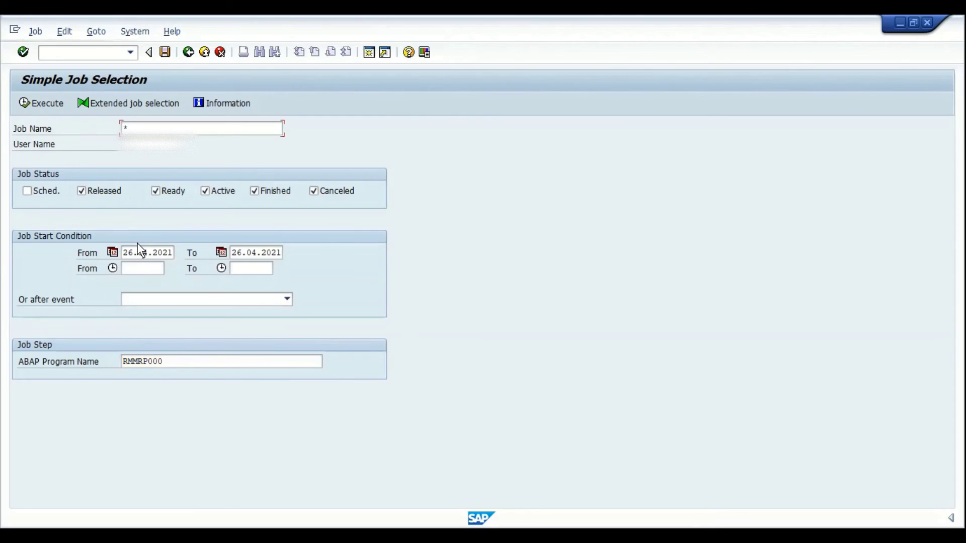
left_click(36, 105)
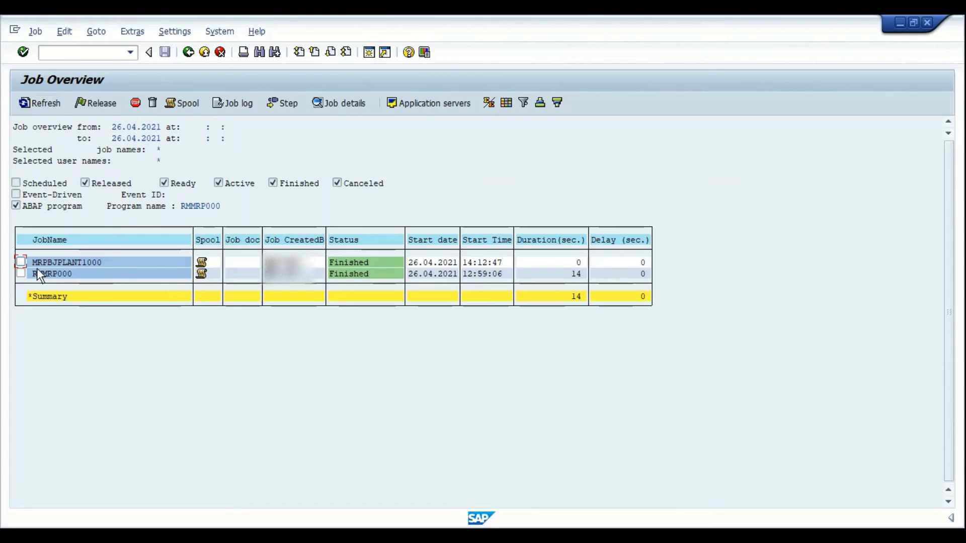
- Examine the status, start date, start time, duration and delay of the listed jobs and return to the job selection
left_click(20, 263)
left_click(330, 263)
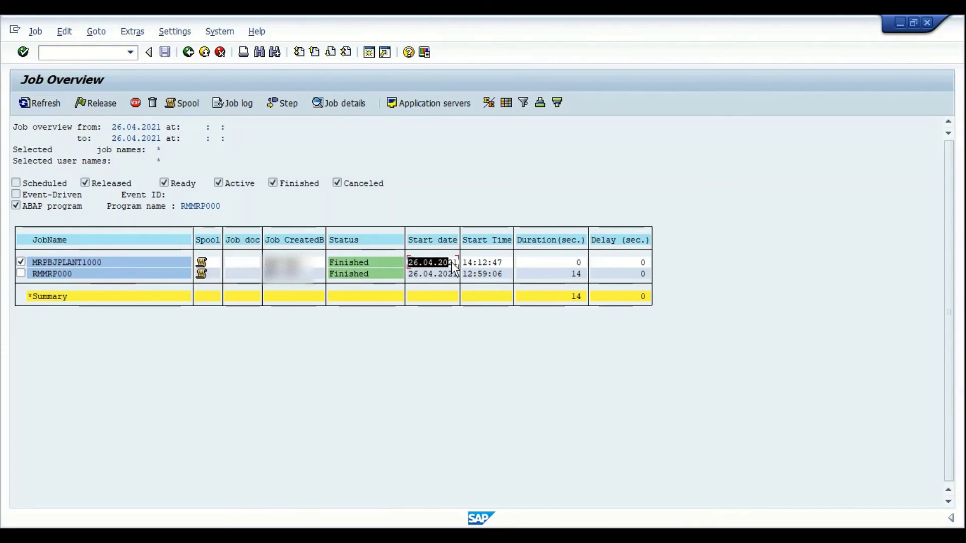
left_click(466, 262)
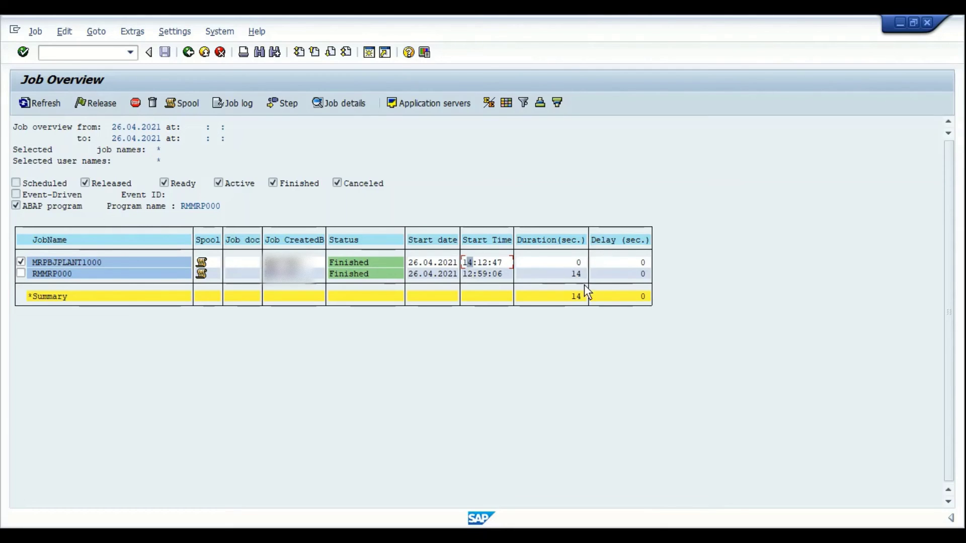
left_click(20, 263)
left_click(77, 275)
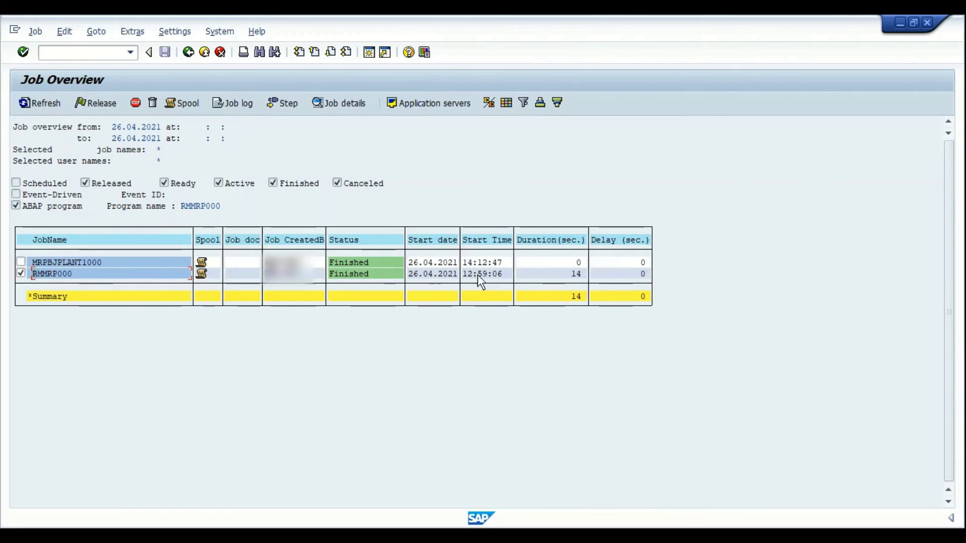
left_click(571, 274)
left_click(582, 263)
left_click(644, 262)
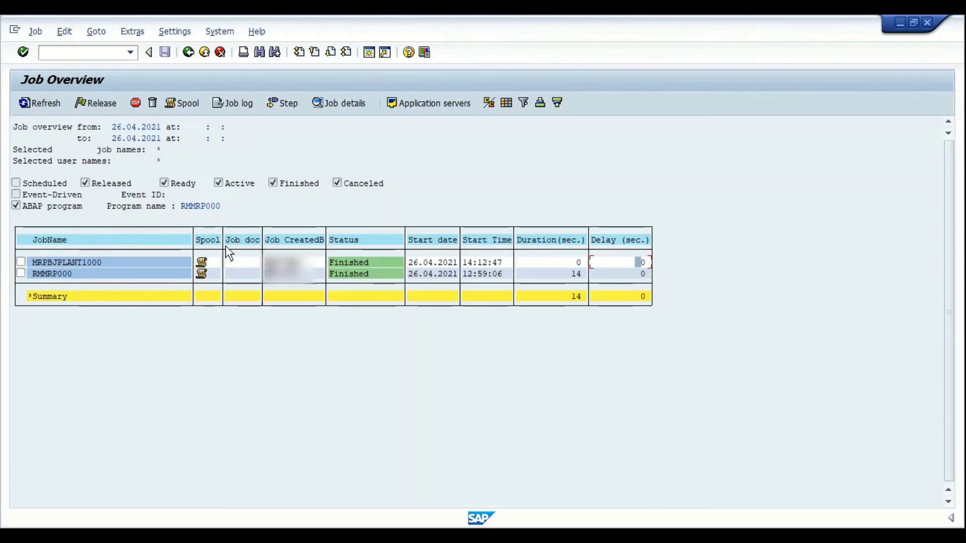
left_click(194, 56)
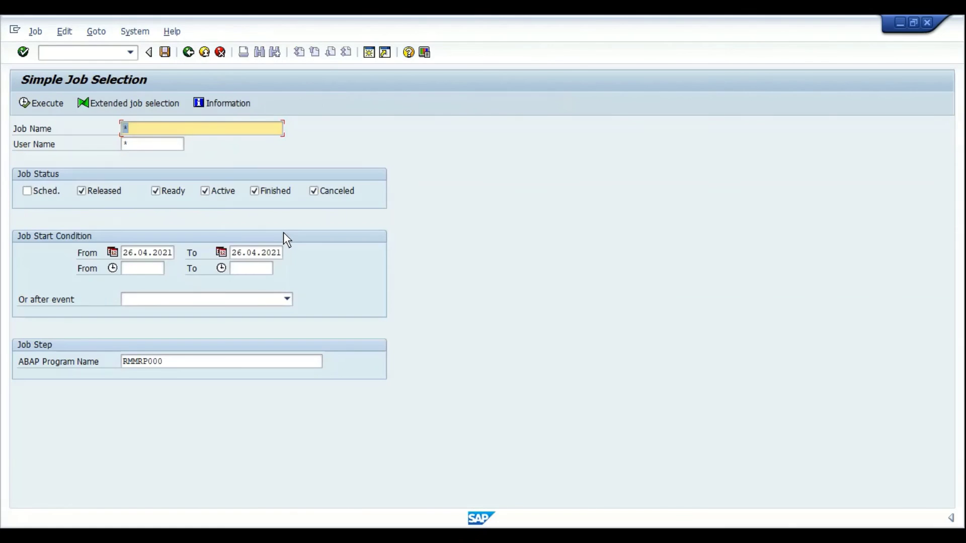
- Open transaction MD21 and display the planning file entries for plant 1000 restricted to net change planning
key("ctrl+slash")
type("/NMD21")
key("Return")
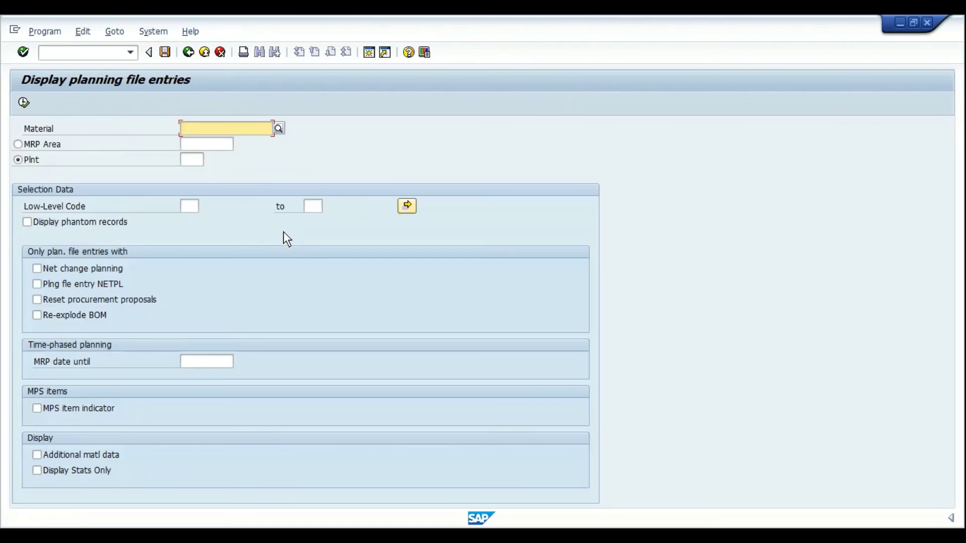
left_click(190, 162)
type("1000")
key("Return")
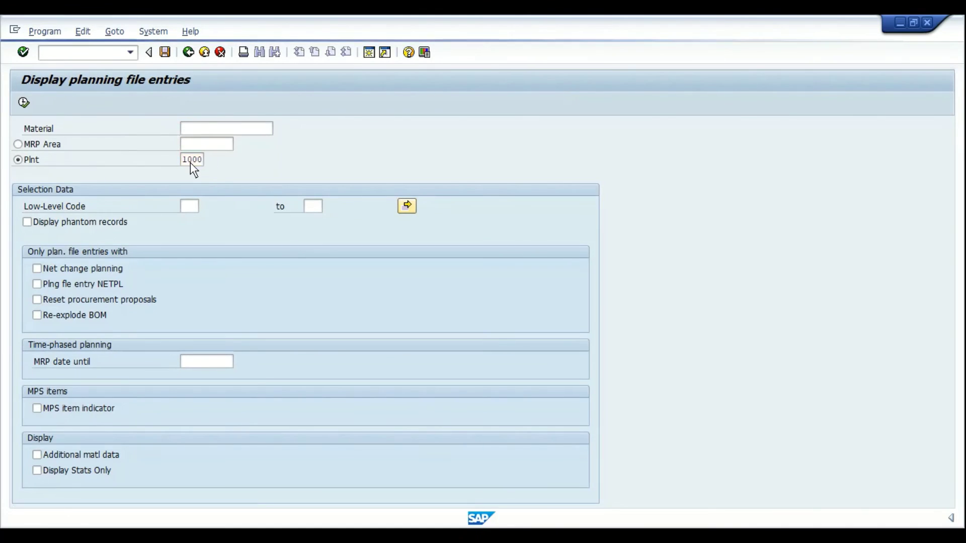
left_click(55, 268)
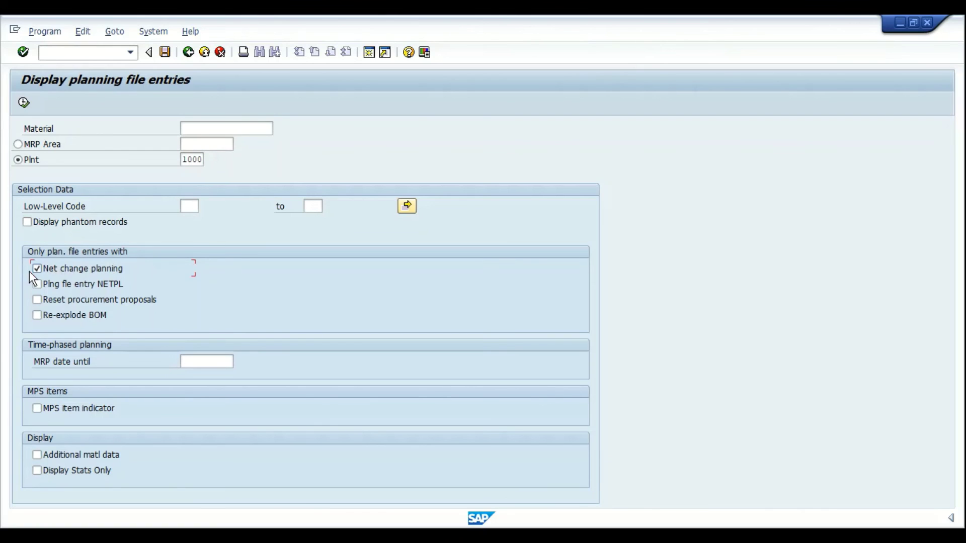
left_click(29, 104)
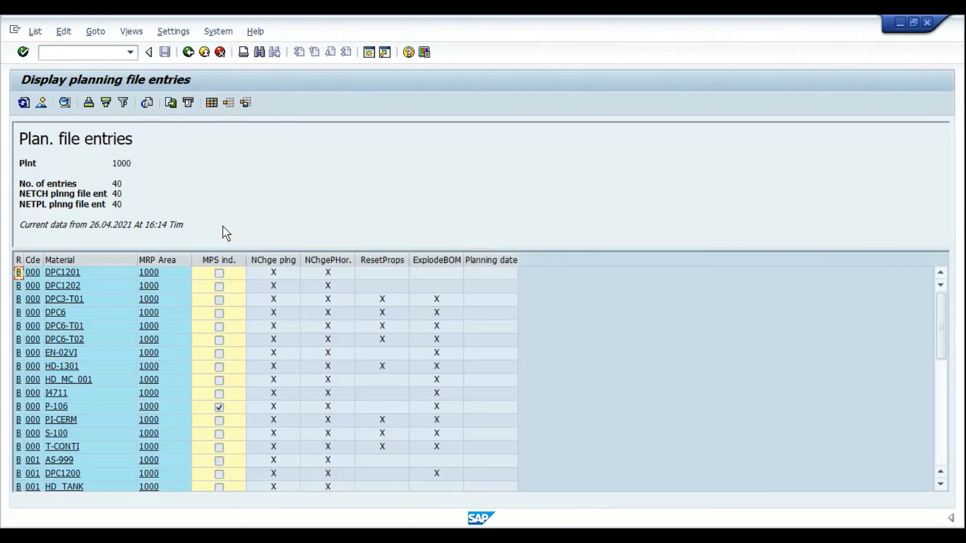
- Widen the net change planning column to examine it and return to the planning file selection screen
left_click(268, 258)
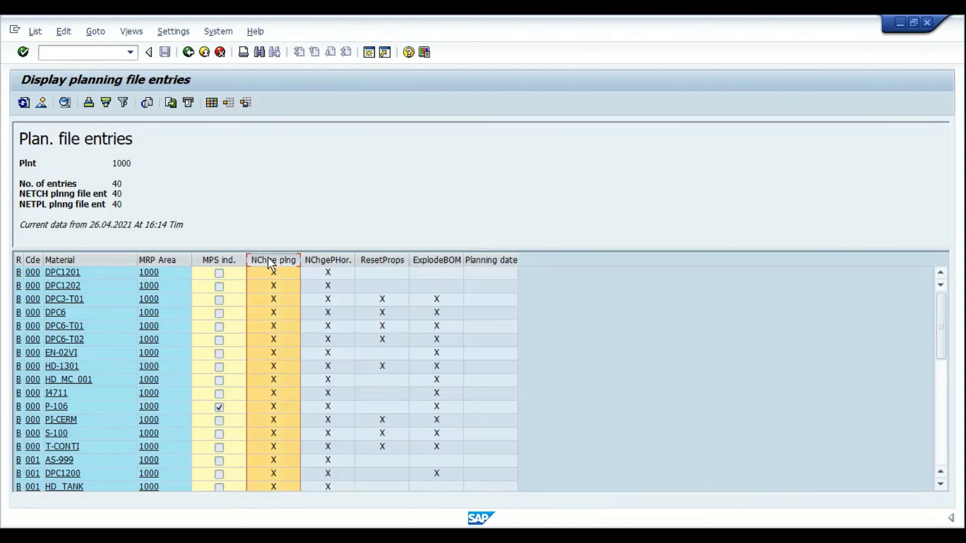
double_click(301, 260)
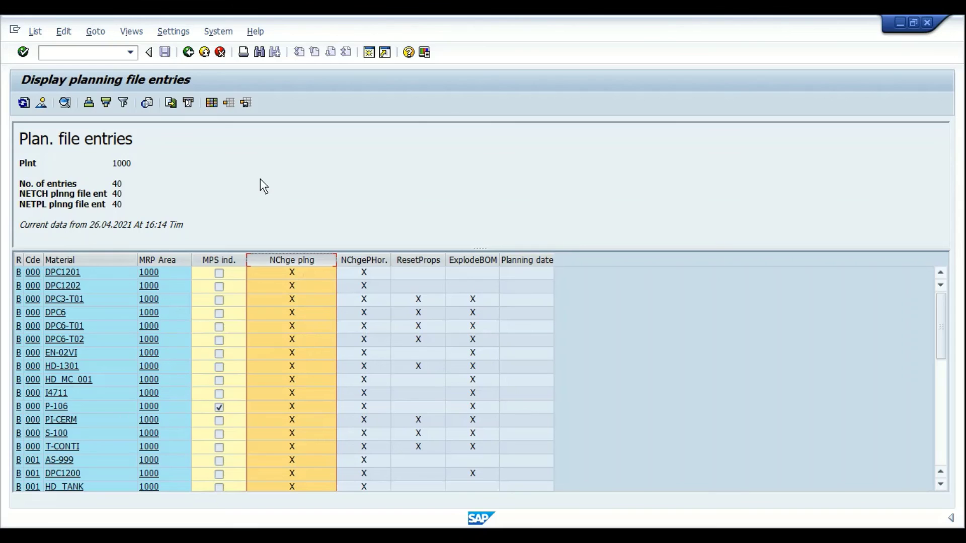
key("F3")
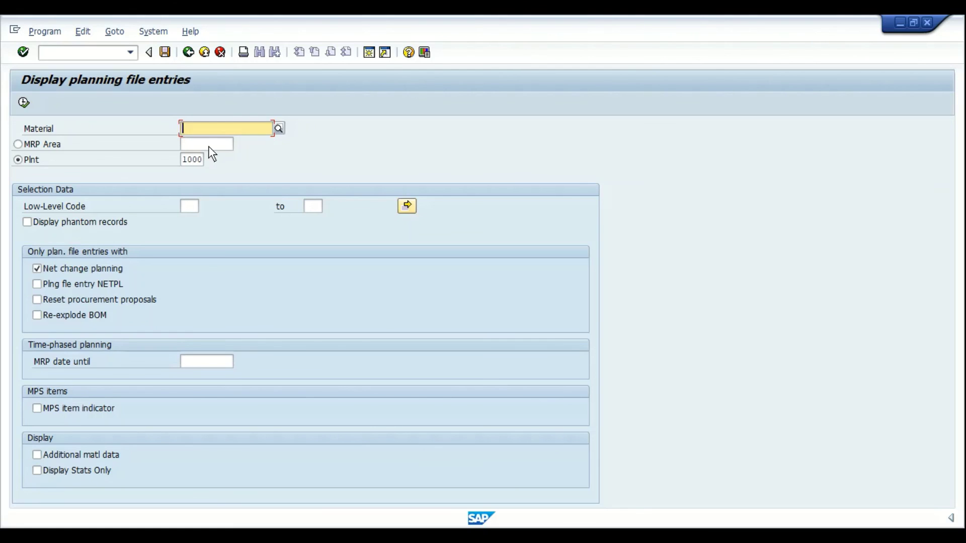
- Open transaction MD20 for creating a planning file entry
key("ctrl+slash")
type("/NMD20")
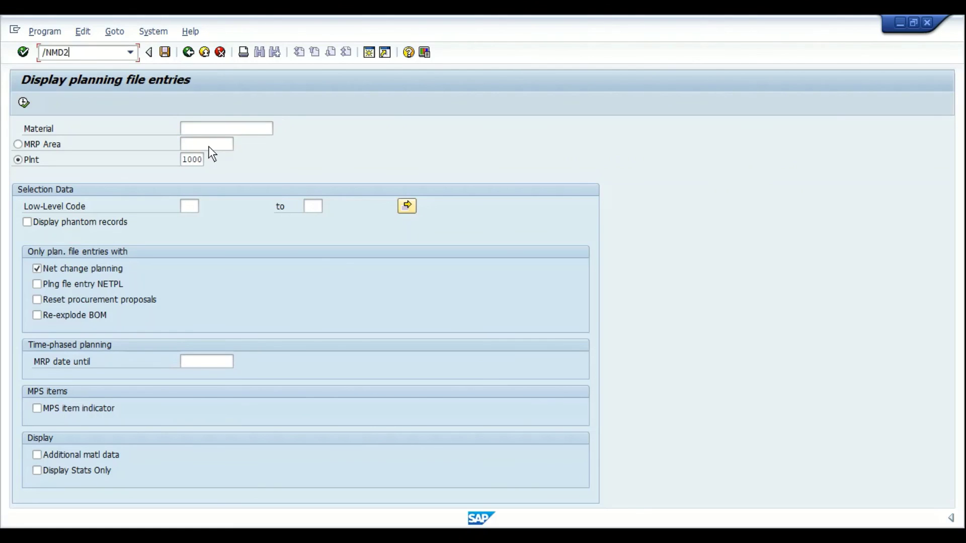
key("Return")
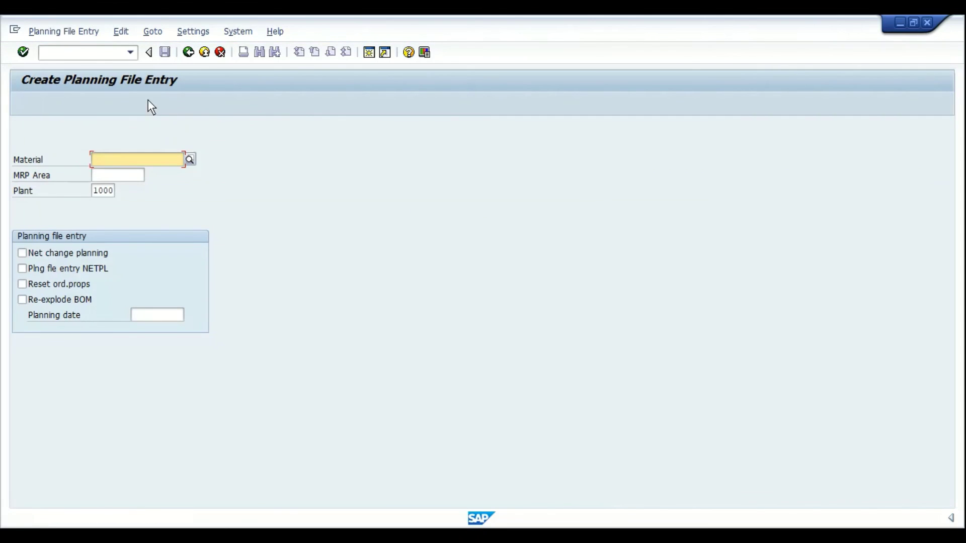